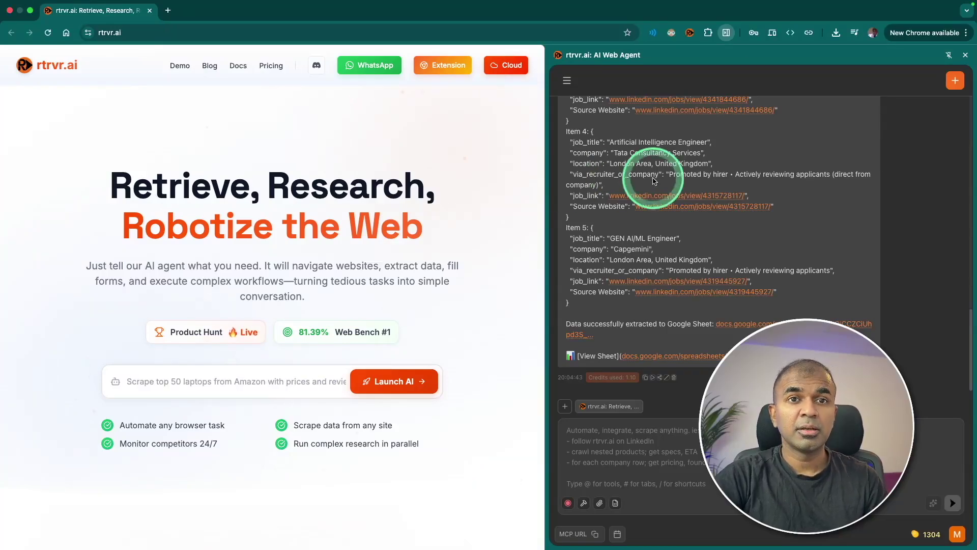
Go to the rtrvr.ai Docs page from the top navigation and scroll through the welcome content
{"action": "scroll", "coordinate": [733, 186], "scroll_direction": "up", "scroll_amount": 10}
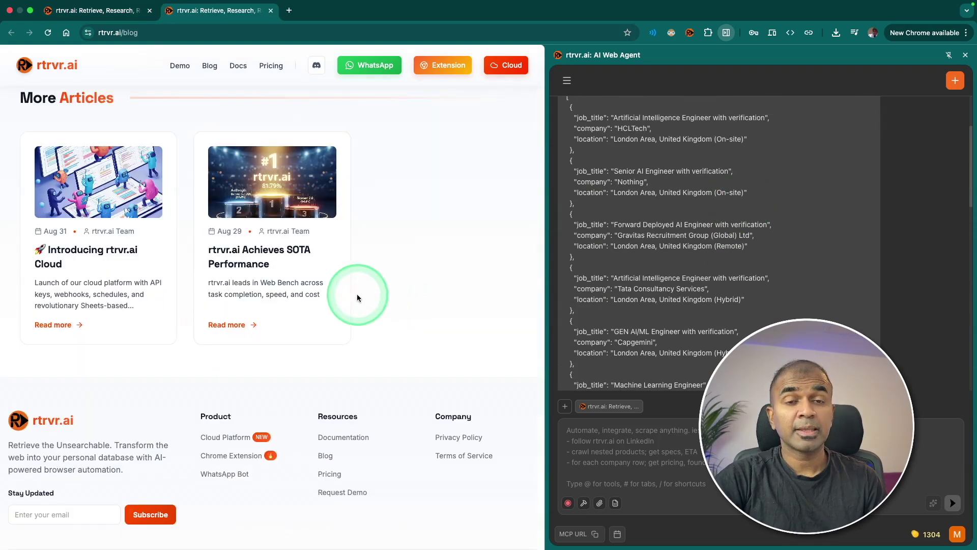
{"action": "scroll", "coordinate": [330, 290], "scroll_direction": "up", "scroll_amount": 10}
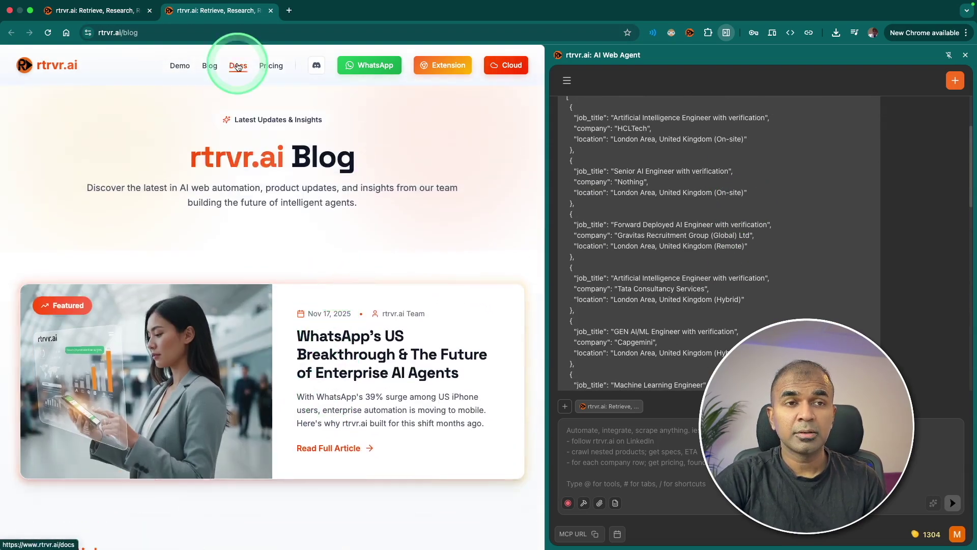
{"action": "left_click", "coordinate": [236, 66]}
{"action": "scroll", "coordinate": [338, 218], "scroll_direction": "down", "scroll_amount": 8}
{"action": "scroll", "coordinate": [378, 283], "scroll_direction": "down", "scroll_amount": 10}
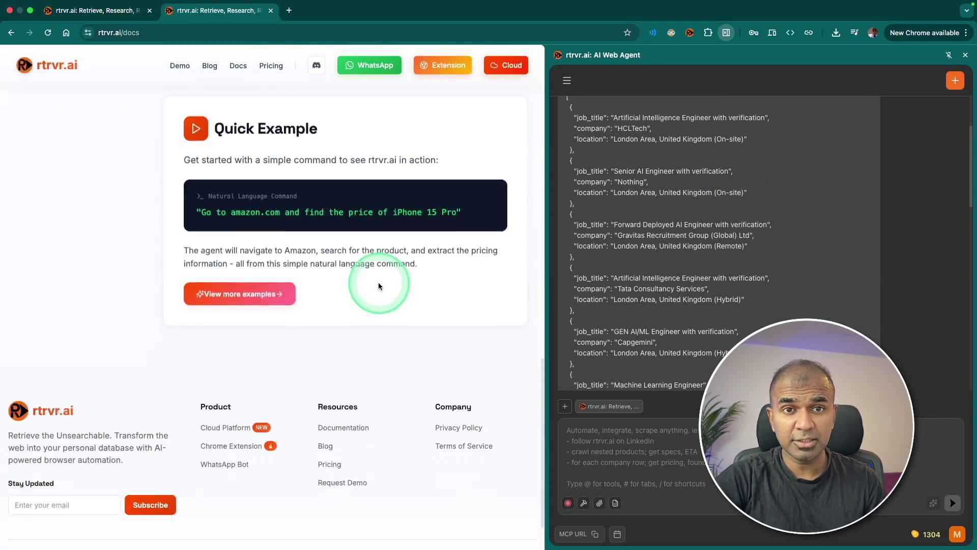
{"action": "scroll", "coordinate": [544, 206], "scroll_direction": "up", "scroll_amount": 20}
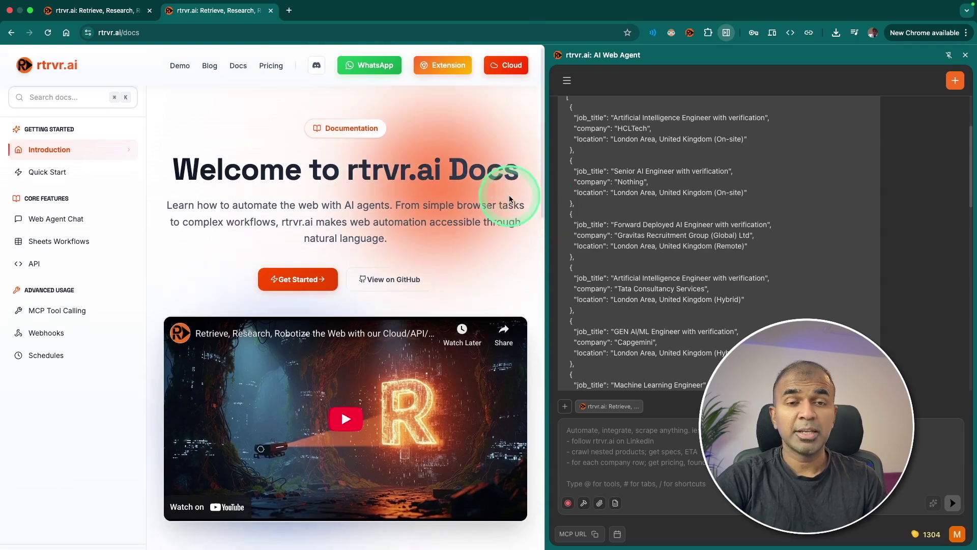
{"action": "scroll", "coordinate": [506, 203], "scroll_direction": "down", "scroll_amount": 10}
{"action": "scroll", "coordinate": [543, 219], "scroll_direction": "up", "scroll_amount": 10}
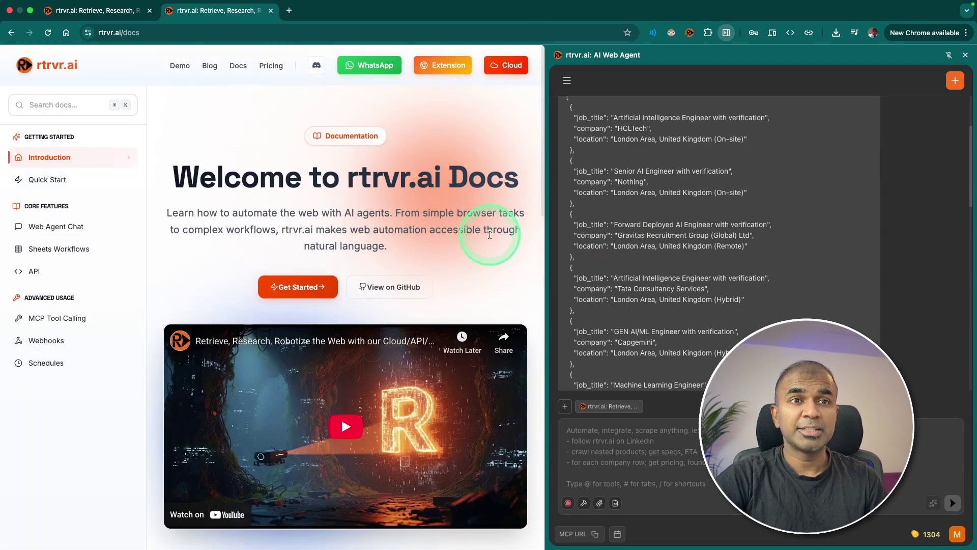
Send the agent the prompt to put 5 London Machine Learning Engineer LinkedIn jobs into a Google Sheet
{"action": "scroll", "coordinate": [563, 144], "scroll_direction": "up", "scroll_amount": 5}
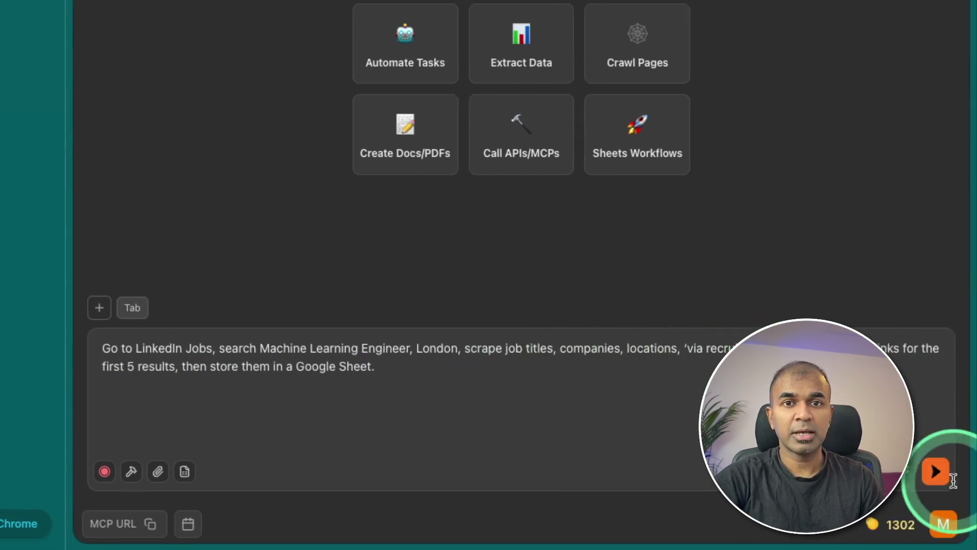
{"action": "left_click", "coordinate": [935, 471]}
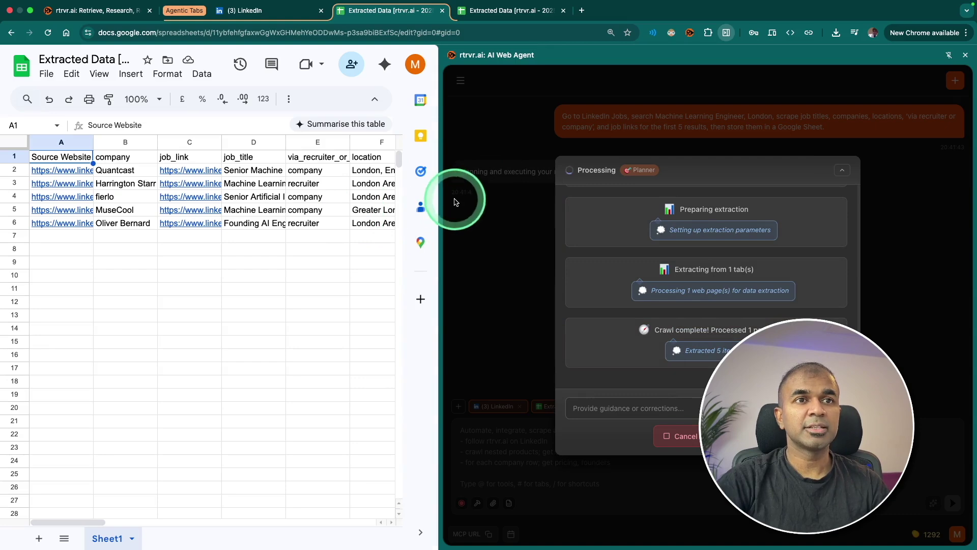
Widen the sheet beside the agent and select the company, job title and location columns (B, D, F)
{"action": "left_click_drag", "start_coordinate": [442, 183], "coordinate": [676, 181]}
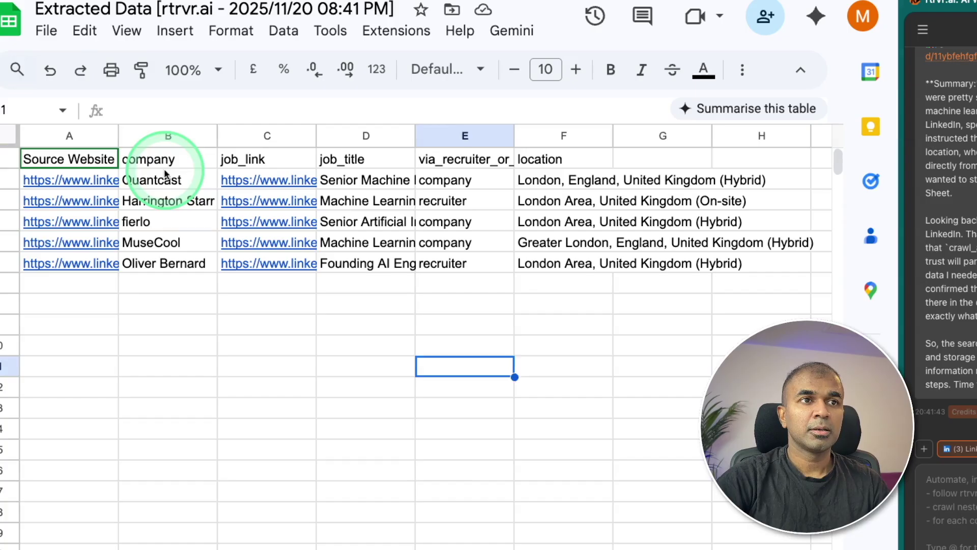
{"action": "left_click_drag", "start_coordinate": [164, 176], "coordinate": [166, 216]}
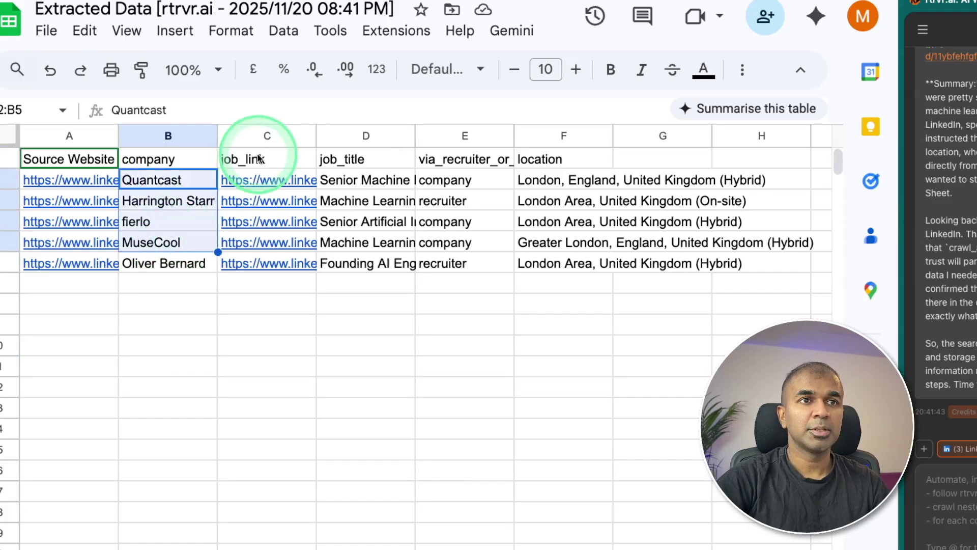
{"action": "left_click_drag", "start_coordinate": [366, 180], "coordinate": [373, 248]}
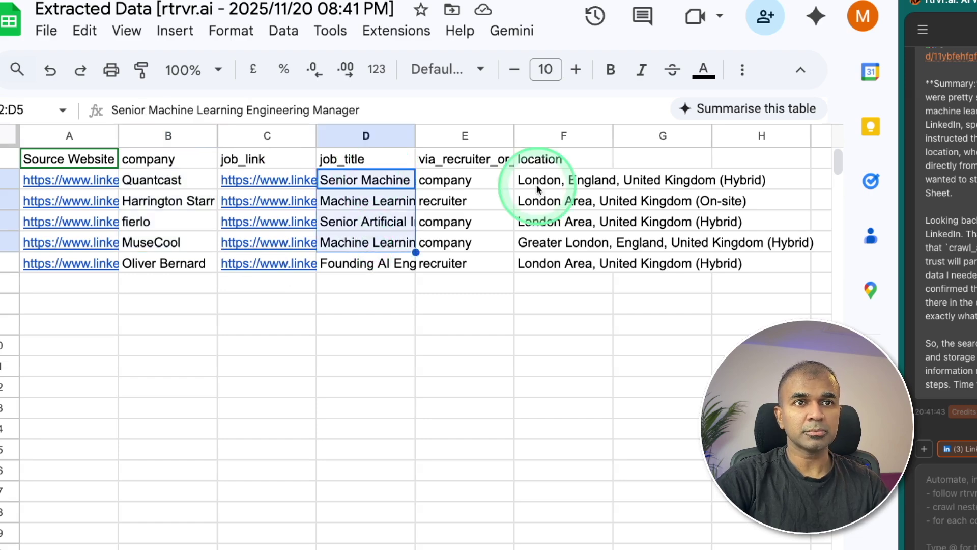
{"action": "left_click_drag", "start_coordinate": [562, 180], "coordinate": [547, 247]}
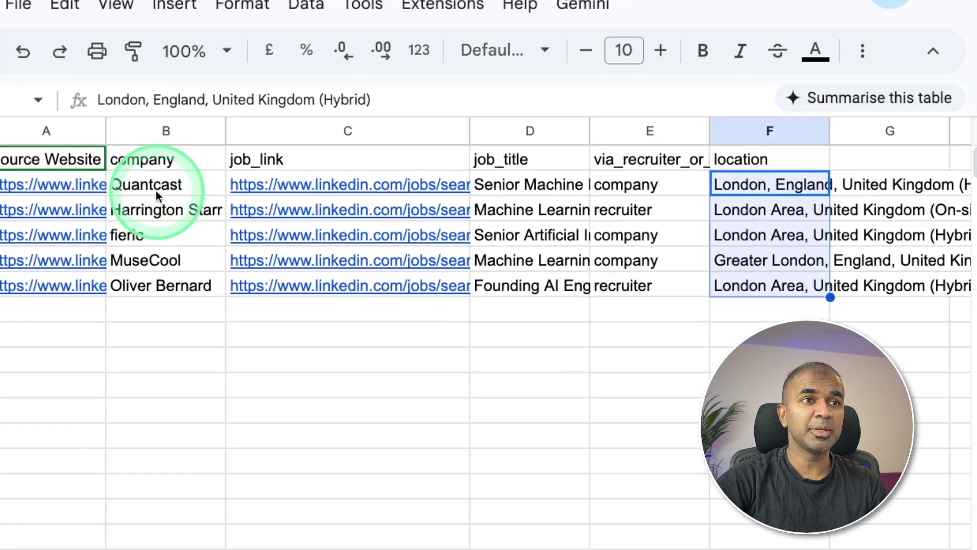
{"action": "left_click_drag", "start_coordinate": [144, 199], "coordinate": [145, 261]}
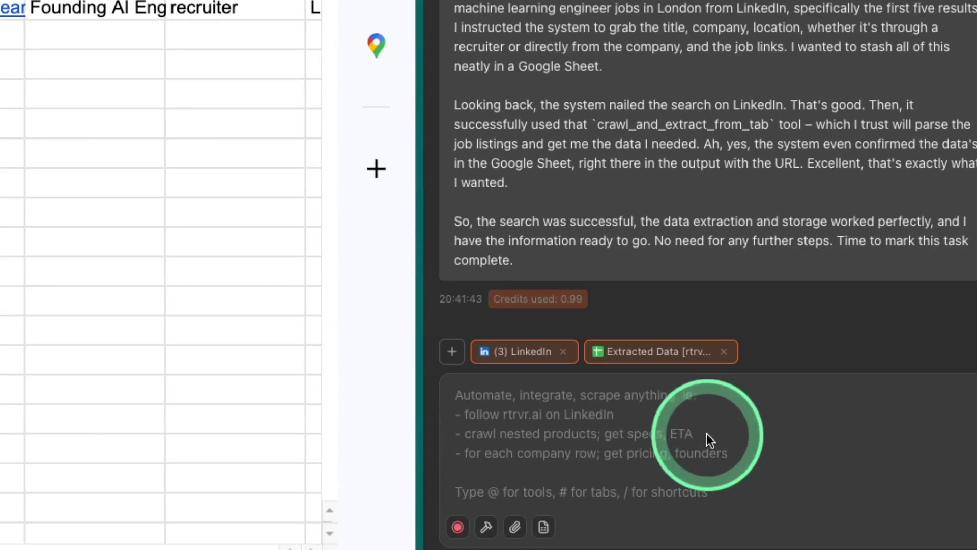
Ask the agent to search about each company in the sheet and add the results in another column
{"action": "left_click", "coordinate": [709, 439]}
{"action": "type", "text": "Search"}
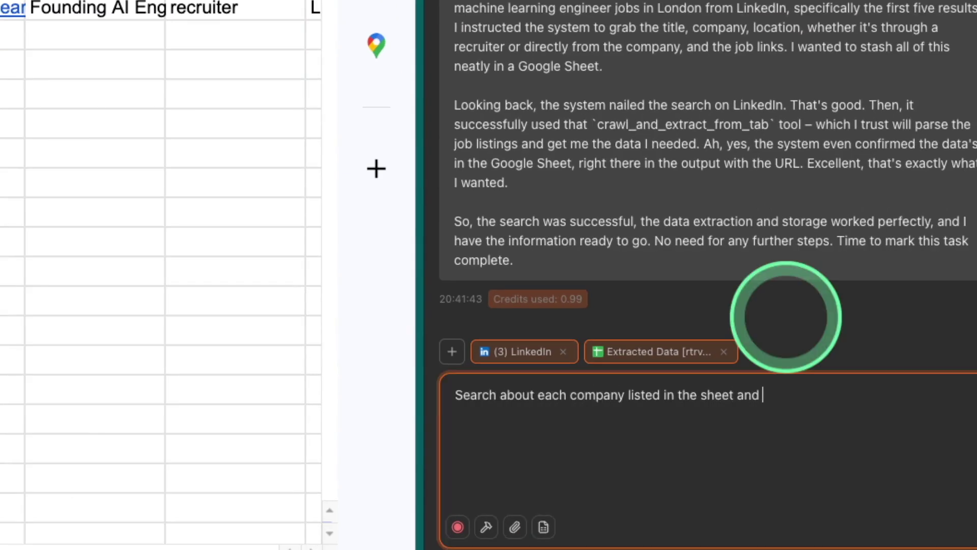
{"action": "type", "text": "about each company listed in the sheet and add to another col"}
{"action": "key", "text": "Return"}
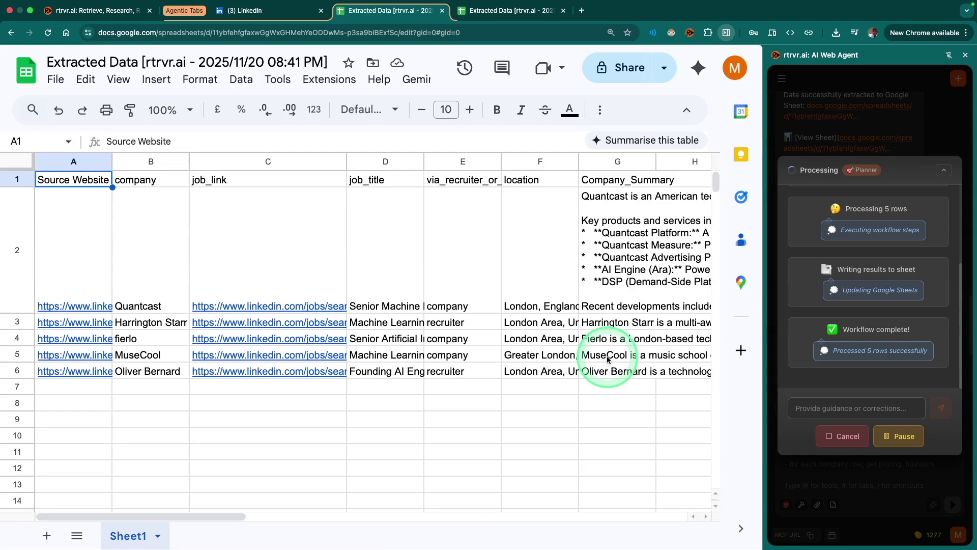
Compare names in B2–B5 (Quantcast, Harrington Starr, Fierlo, MuseCool) against their column G summaries
{"action": "left_click", "coordinate": [606, 305]}
{"action": "scroll", "coordinate": [624, 365], "scroll_direction": "right", "scroll_amount": 5}
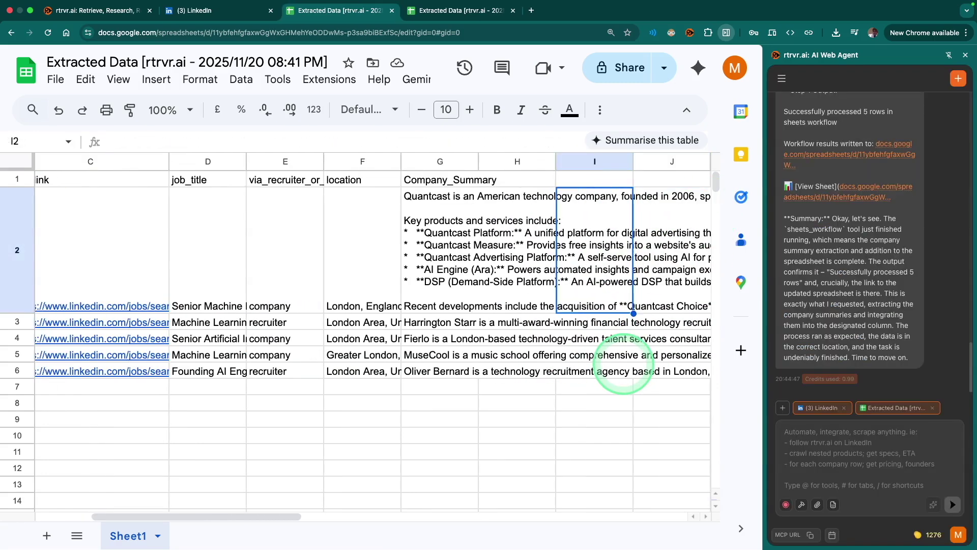
{"action": "scroll", "coordinate": [357, 254], "scroll_direction": "left", "scroll_amount": 5}
{"action": "left_click", "coordinate": [160, 222]}
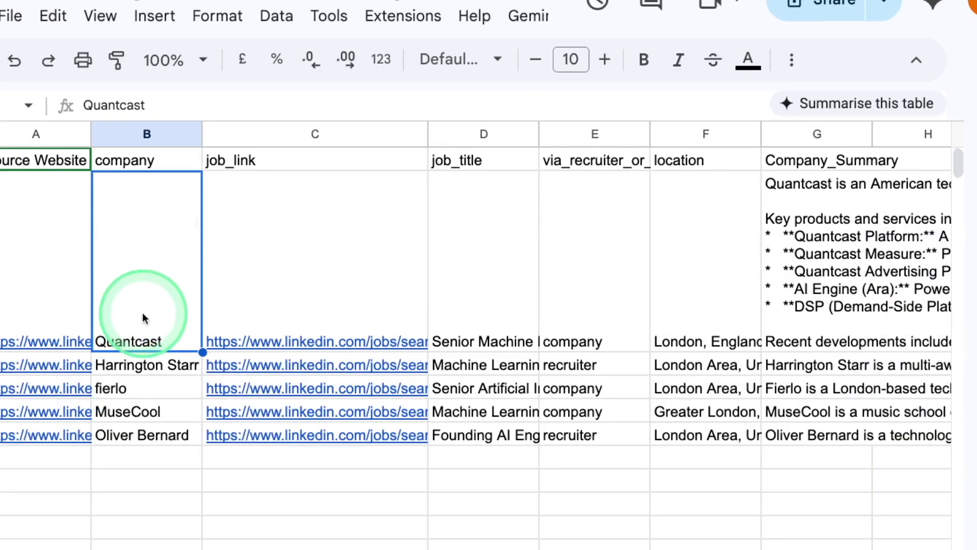
{"action": "left_click", "coordinate": [152, 362]}
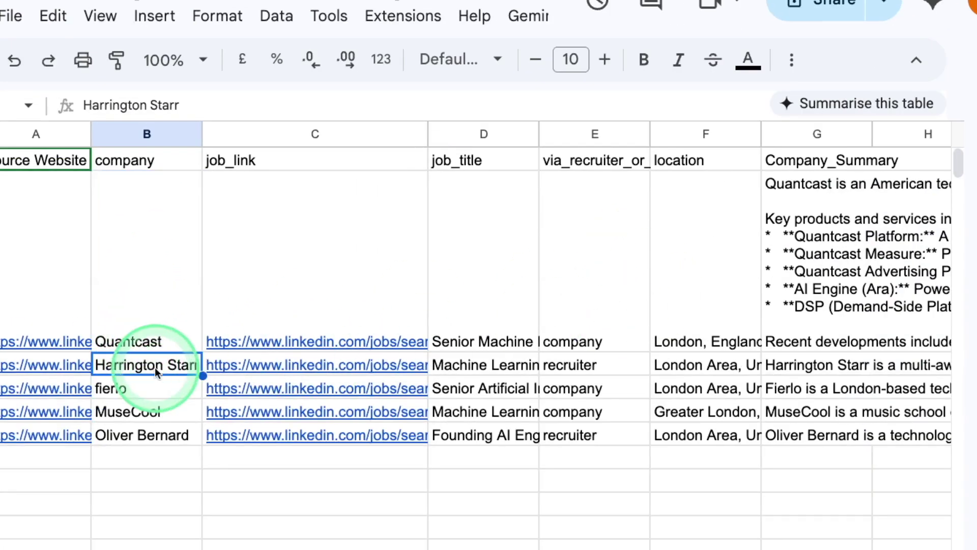
{"action": "left_click", "coordinate": [800, 368]}
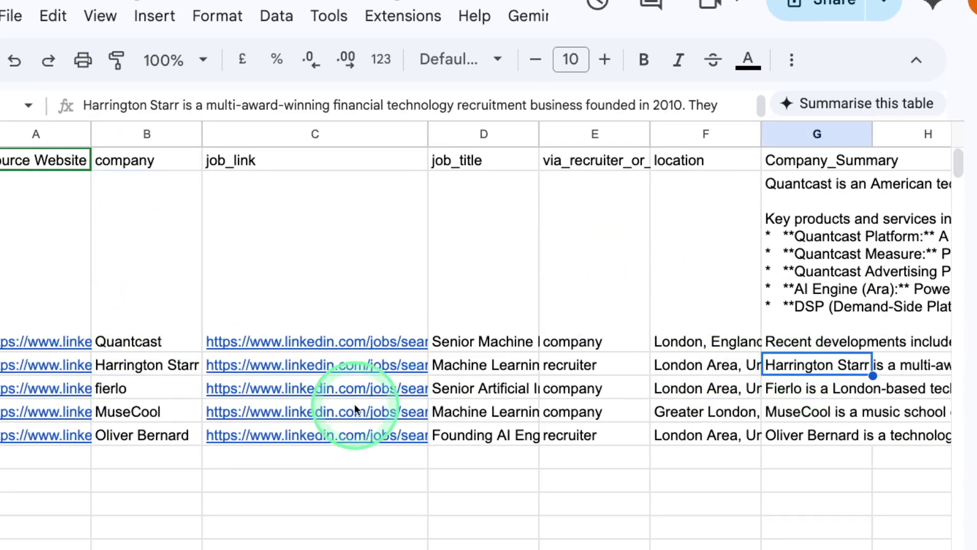
{"action": "left_click", "coordinate": [147, 388]}
{"action": "left_click", "coordinate": [782, 392]}
{"action": "left_click", "coordinate": [793, 414]}
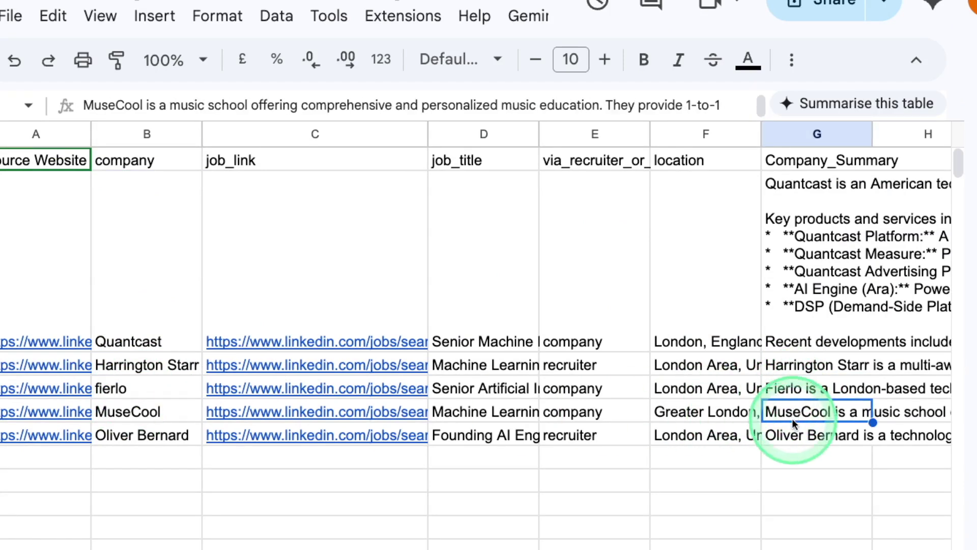
{"action": "left_click", "coordinate": [143, 414]}
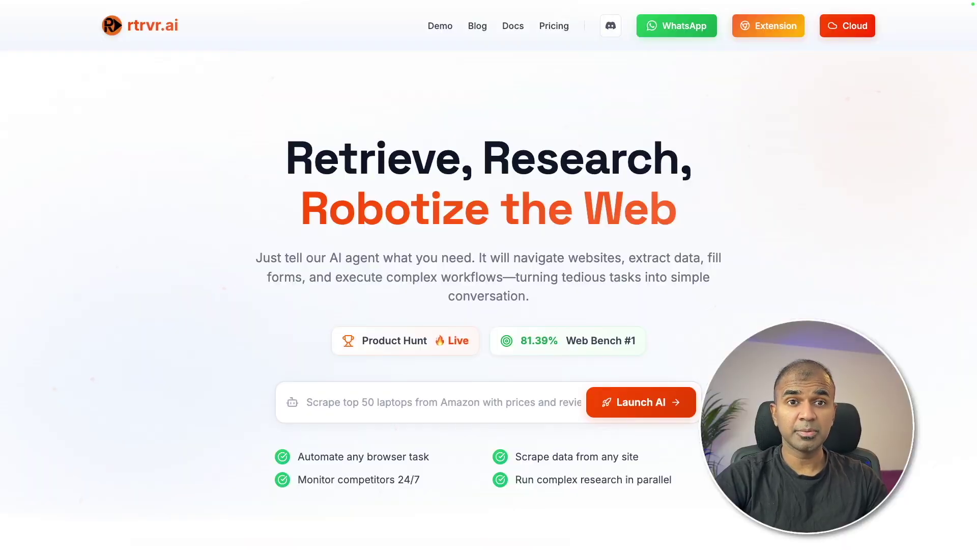
Show the rtrvr.ai: AI Web Agent store listing with a fresh, widened agent chat panel beside it
{"action": "left_click", "coordinate": [765, 25]}
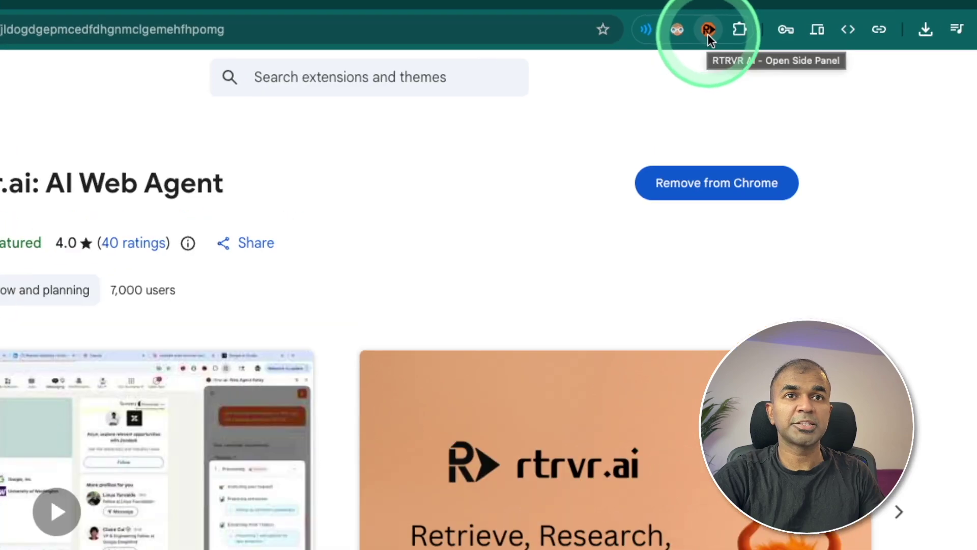
{"action": "left_click", "coordinate": [708, 31]}
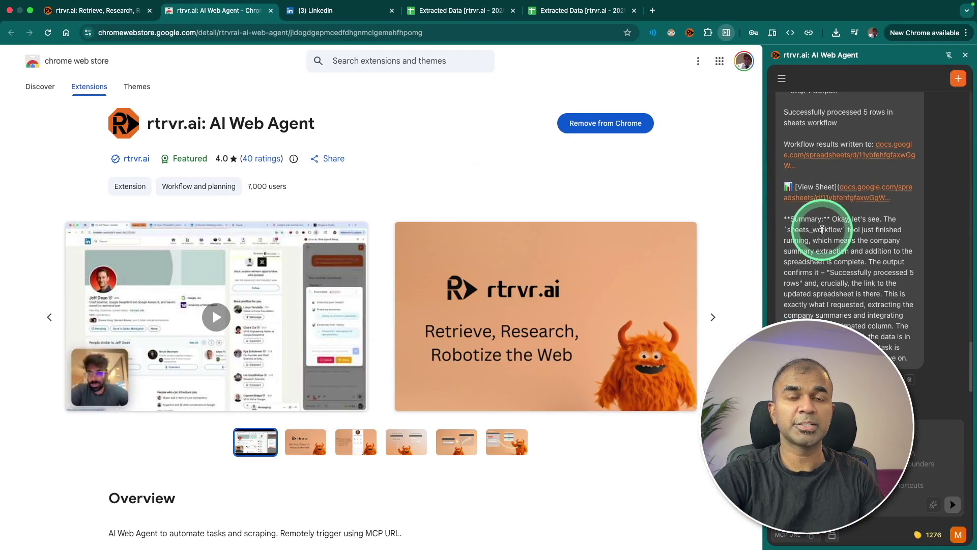
{"action": "left_click", "coordinate": [958, 78]}
{"action": "left_click_drag", "start_coordinate": [765, 100], "coordinate": [426, 131]}
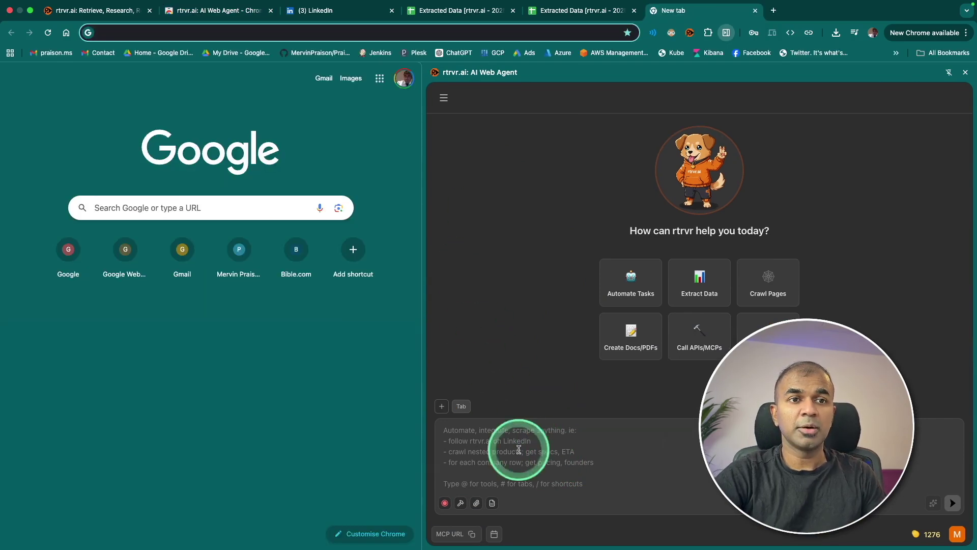
Ask the agent to search Yamaha Keyboard in the current Amazon tab and review the 19 priced, rated results
{"action": "left_click", "coordinate": [541, 452]}
{"action": "type", "text": "I wan t"}
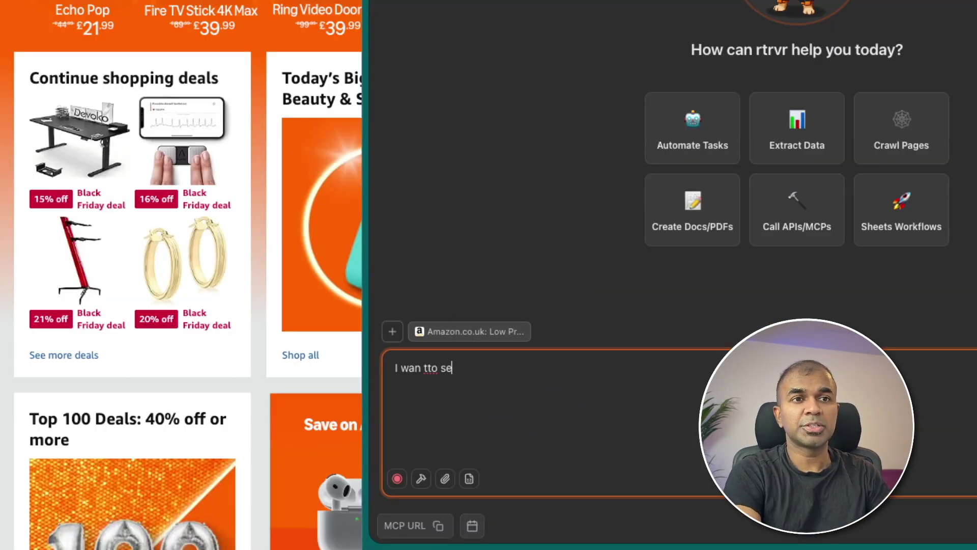
{"action": "type", "text": "to"}
{"action": "key", "text": "BackSpace"}
{"action": "key", "text": "BackSpace"}
{"action": "key", "text": "BackSpace"}
{"action": "key", "text": "BackSpace"}
{"action": "type", "text": "t to search for Yamaha Keyboard in my current tab"}
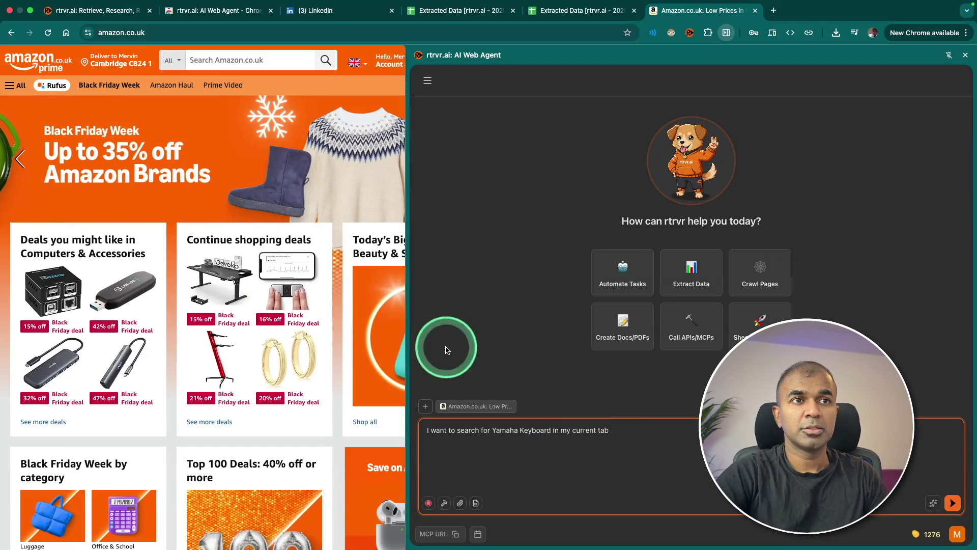
{"action": "left_click", "coordinate": [122, 32]}
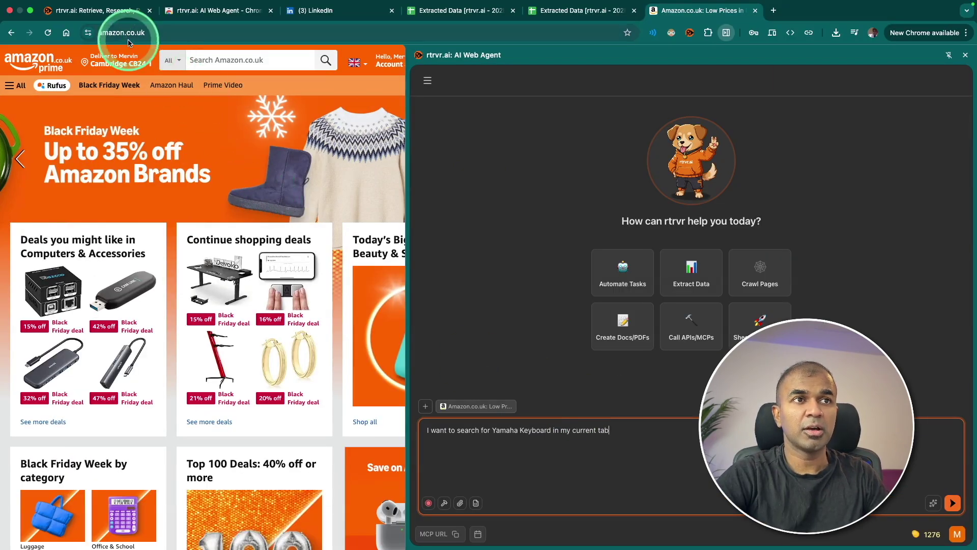
{"action": "left_click", "coordinate": [636, 448]}
{"action": "type", "text": "and giv eme the test"}
{"action": "key", "text": "Return"}
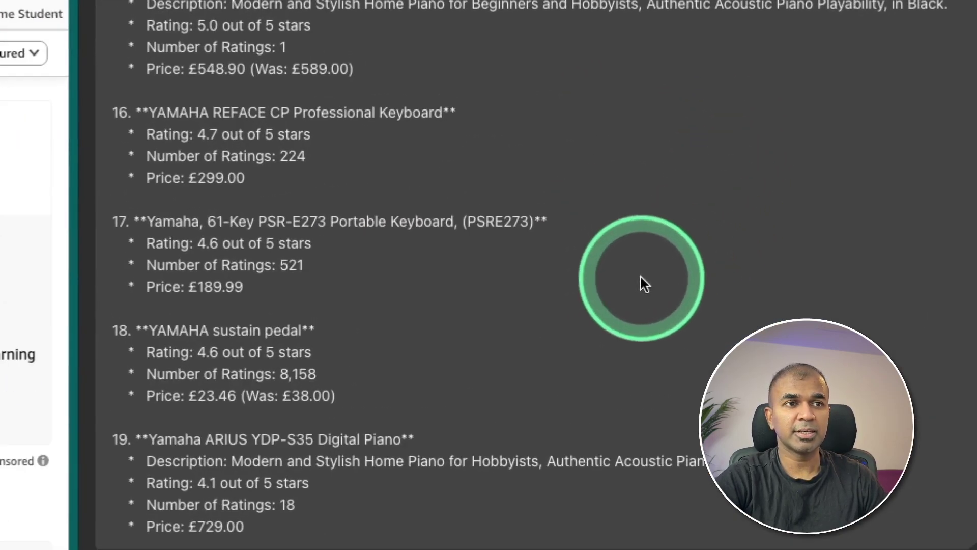
{"action": "scroll", "coordinate": [498, 336], "scroll_direction": "up", "scroll_amount": 10}
{"action": "scroll", "coordinate": [314, 333], "scroll_direction": "down", "scroll_amount": 15}
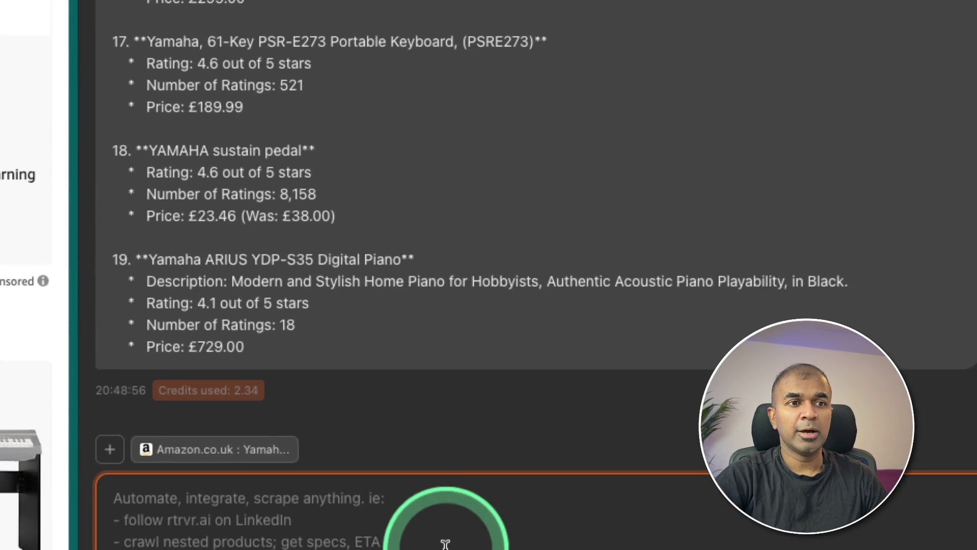
{"action": "left_click", "coordinate": [326, 498]}
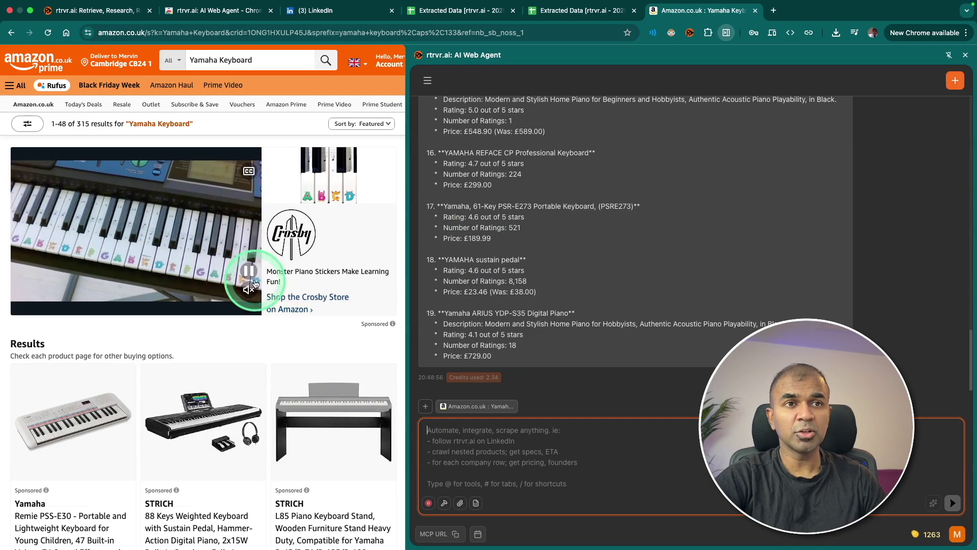
From the rtrvr.ai Cloud web app, ask the agent to find the latest AI news on the internet
{"action": "left_click", "coordinate": [121, 15]}
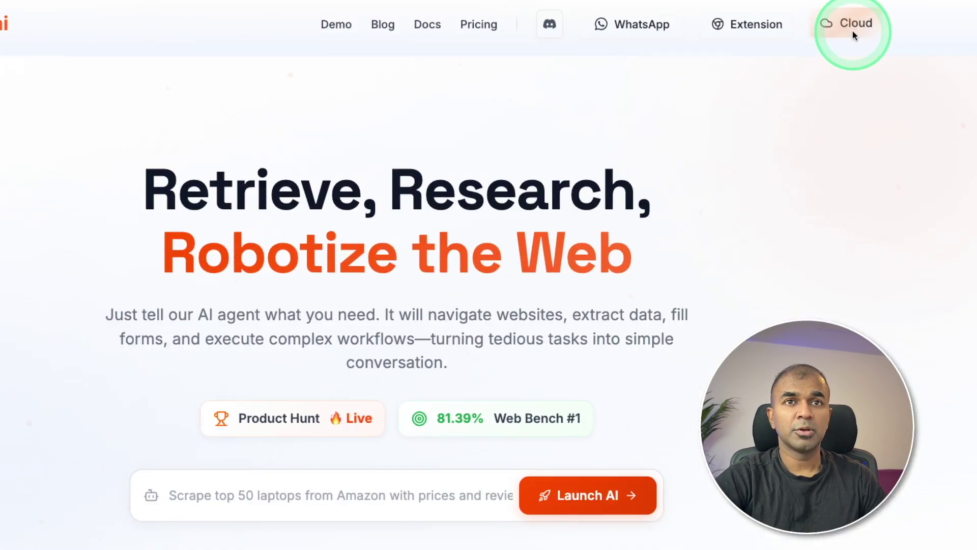
{"action": "left_click", "coordinate": [853, 30]}
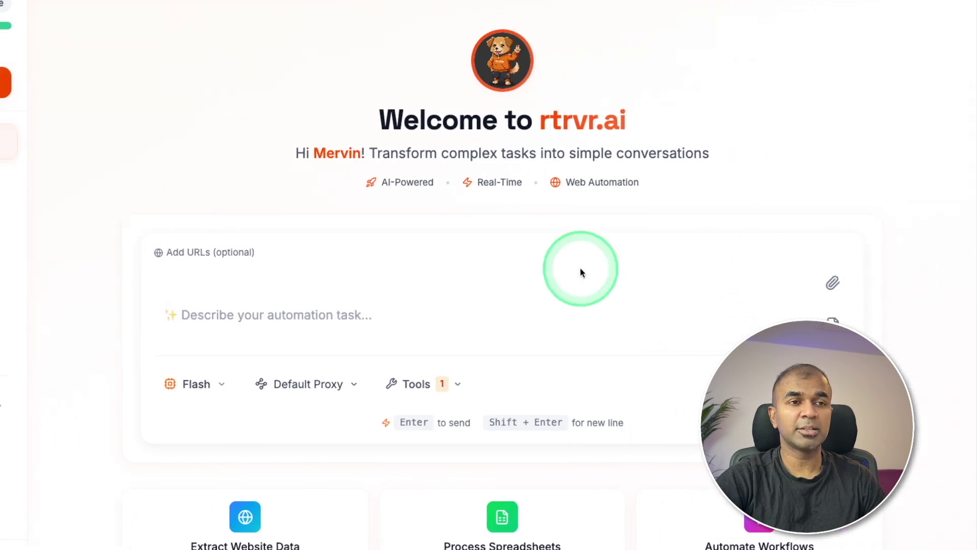
{"action": "left_click", "coordinate": [334, 305]}
{"action": "type", "text": "find me hte"}
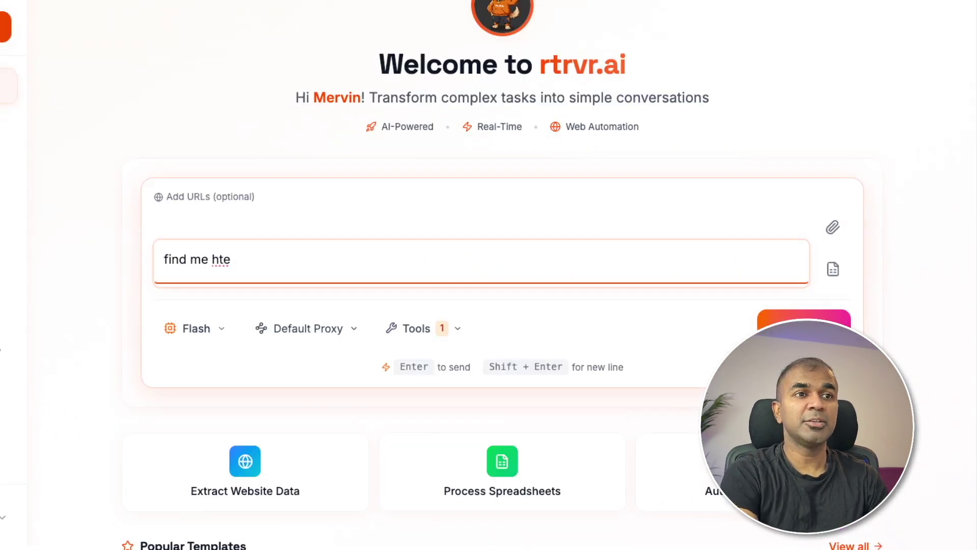
{"action": "type", "text": " the internet"}
{"action": "key", "text": "Return"}
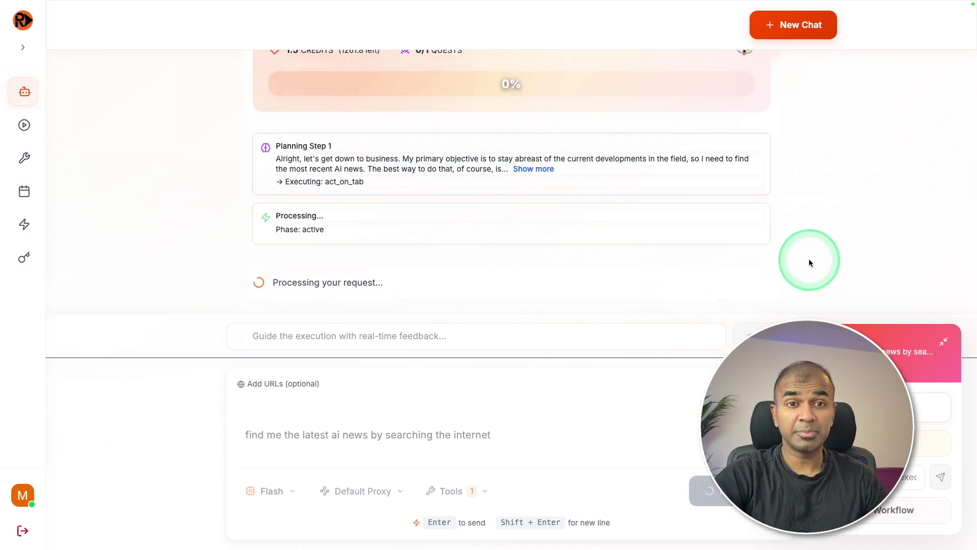
{"action": "scroll", "coordinate": [821, 236], "scroll_direction": "up", "scroll_amount": 3}
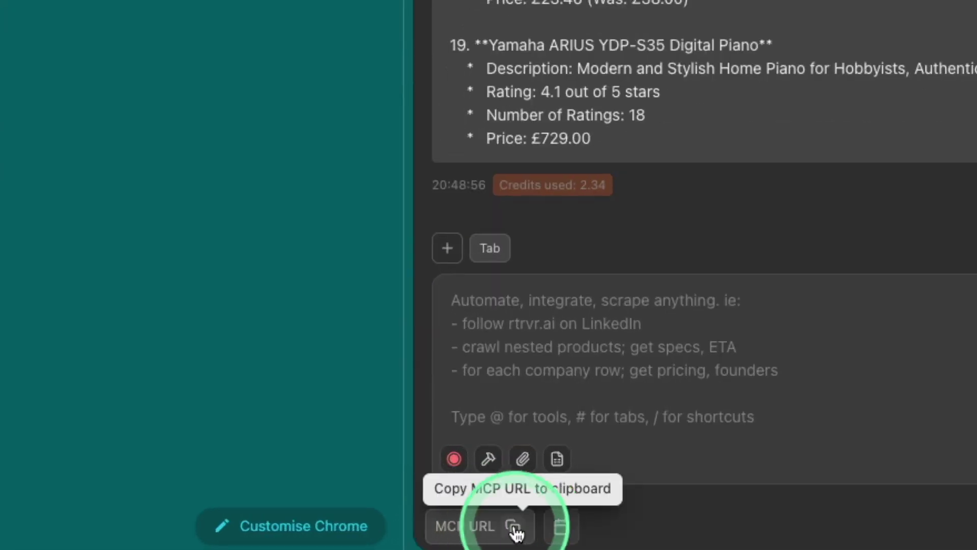
Copy the MCP URL from the bottom of the side panel, then close the panel
{"action": "left_click", "coordinate": [514, 528]}
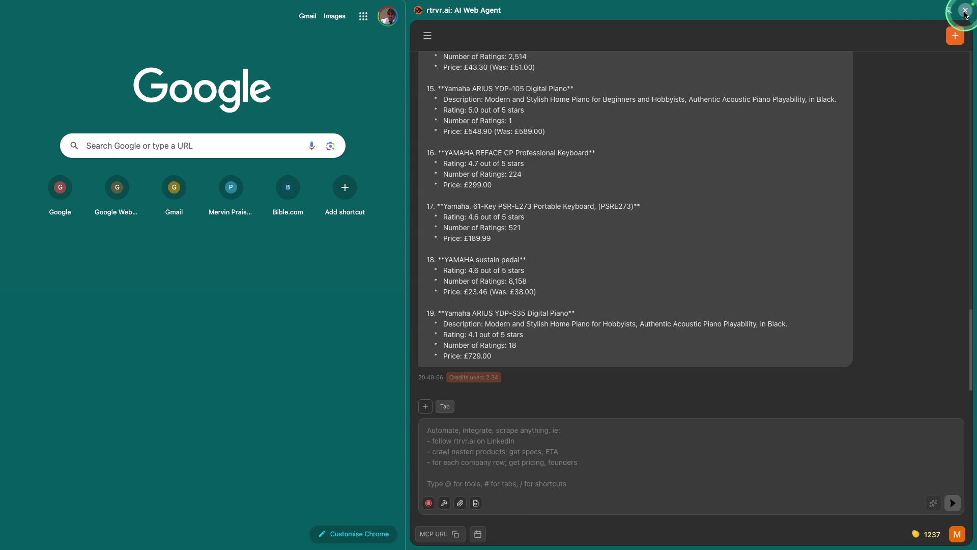
{"action": "left_click", "coordinate": [965, 11]}
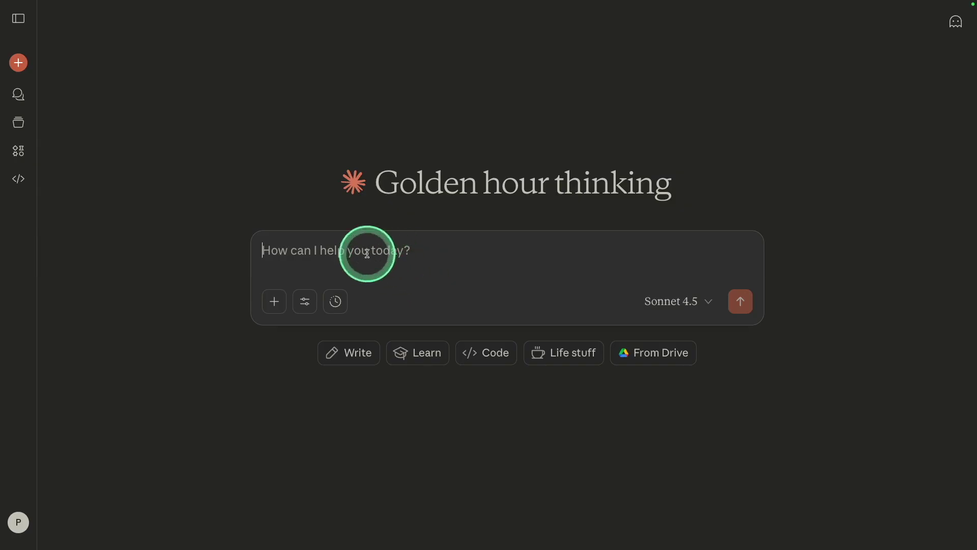
Ask Claude to use rtrvr to list each YouTube video's title, views and upload time, then review the 28 results
{"action": "type", "text": "Go"}
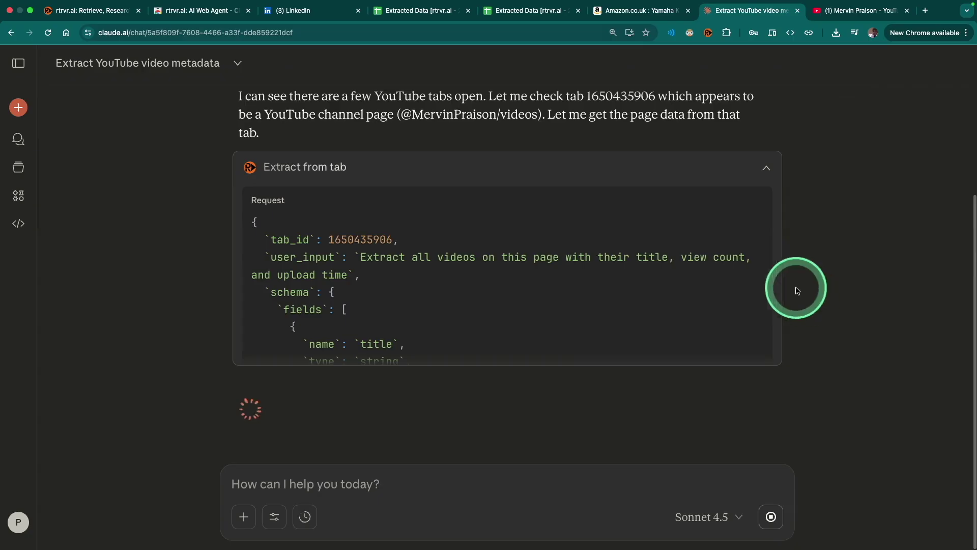
{"action": "scroll", "coordinate": [506, 261], "scroll_direction": "down", "scroll_amount": 5}
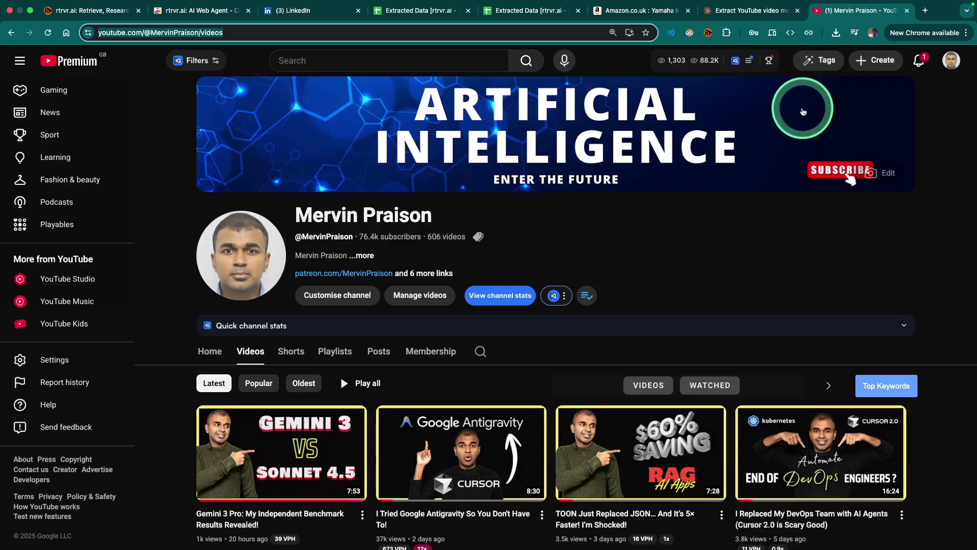
{"action": "scroll", "coordinate": [776, 188], "scroll_direction": "down", "scroll_amount": 5}
{"action": "scroll", "coordinate": [801, 227], "scroll_direction": "down", "scroll_amount": 6}
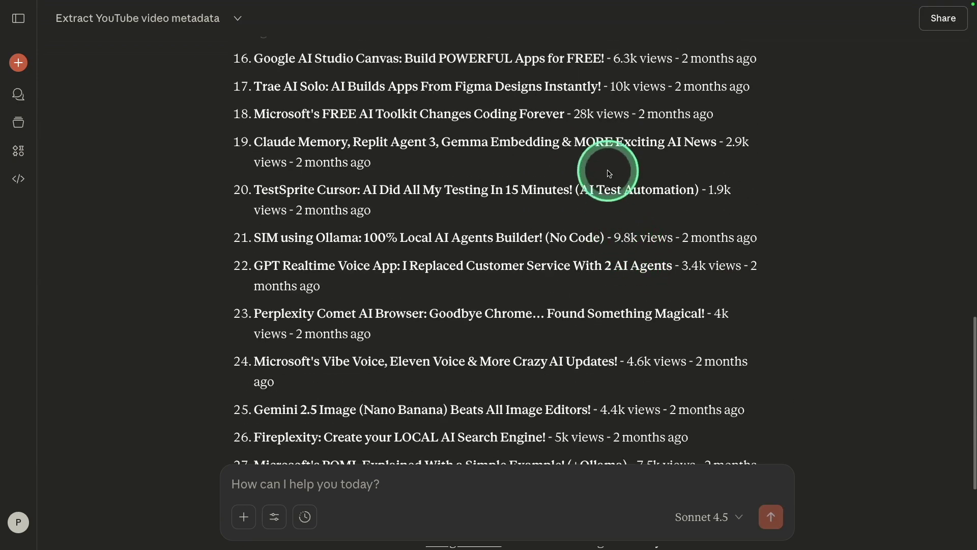
Scroll through Claude's reply to review all 28 videos and the Google Sheet note
{"action": "scroll", "coordinate": [611, 259], "scroll_direction": "up", "scroll_amount": 6}
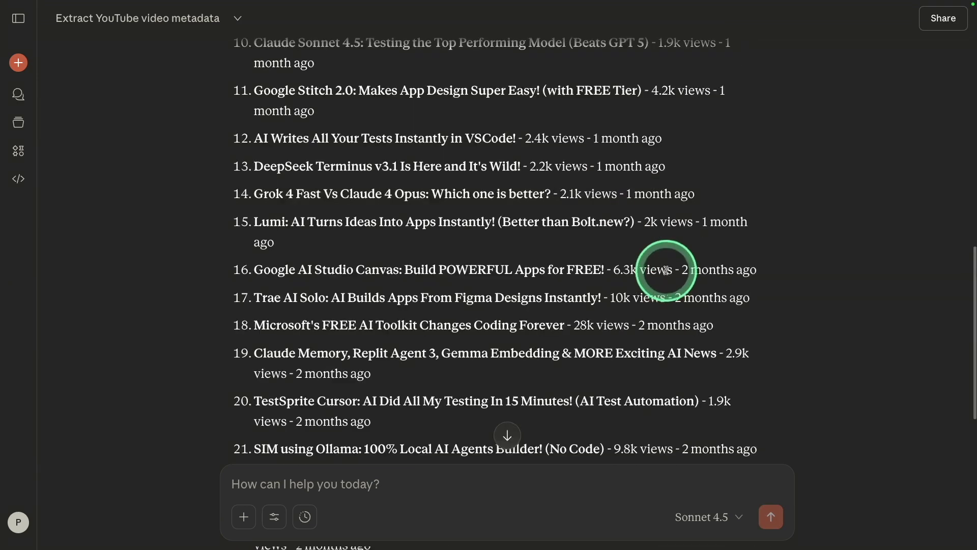
{"action": "scroll", "coordinate": [693, 239], "scroll_direction": "down", "scroll_amount": 5}
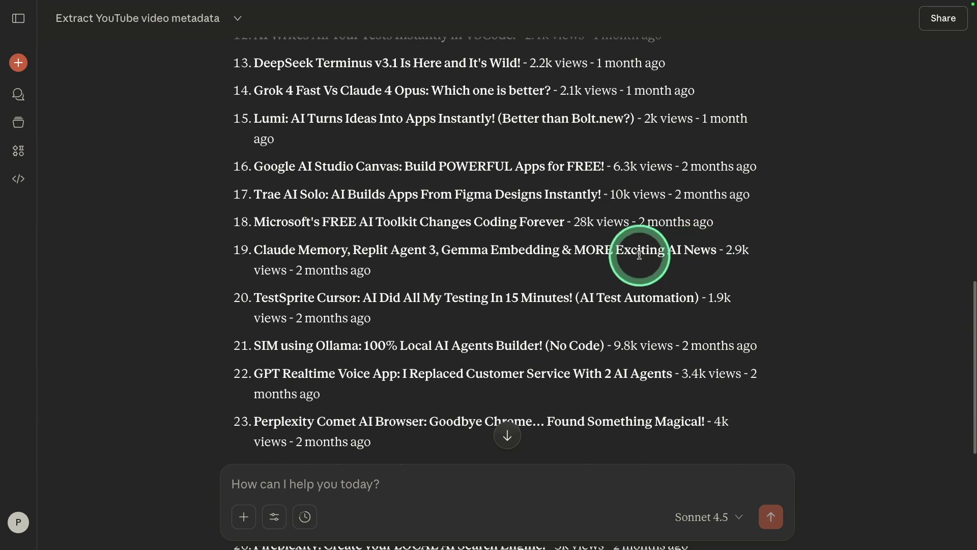
{"action": "scroll", "coordinate": [712, 274], "scroll_direction": "up", "scroll_amount": 1}
{"action": "scroll", "coordinate": [721, 295], "scroll_direction": "down", "scroll_amount": 5}
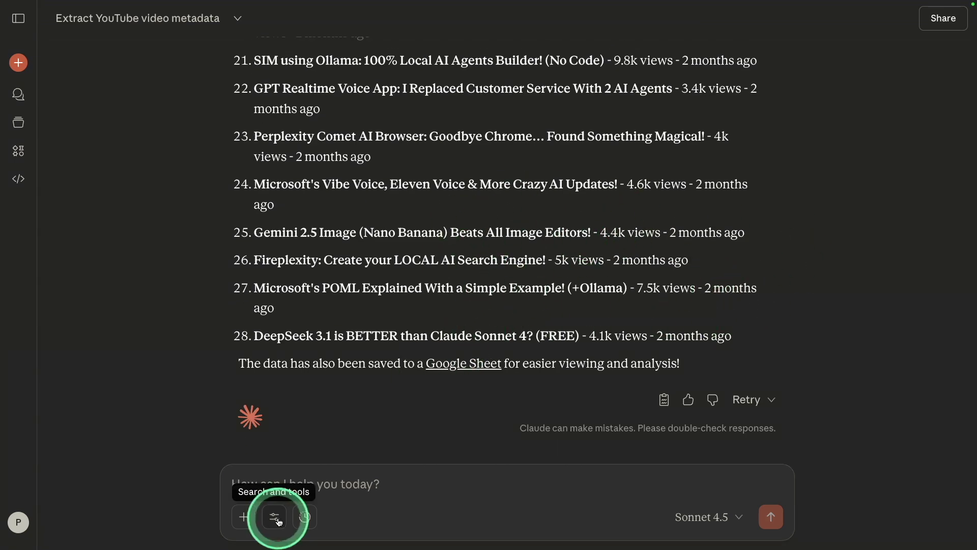
Go from the chat's tool options to Claude's Connectors settings page
{"action": "left_click", "coordinate": [275, 517]}
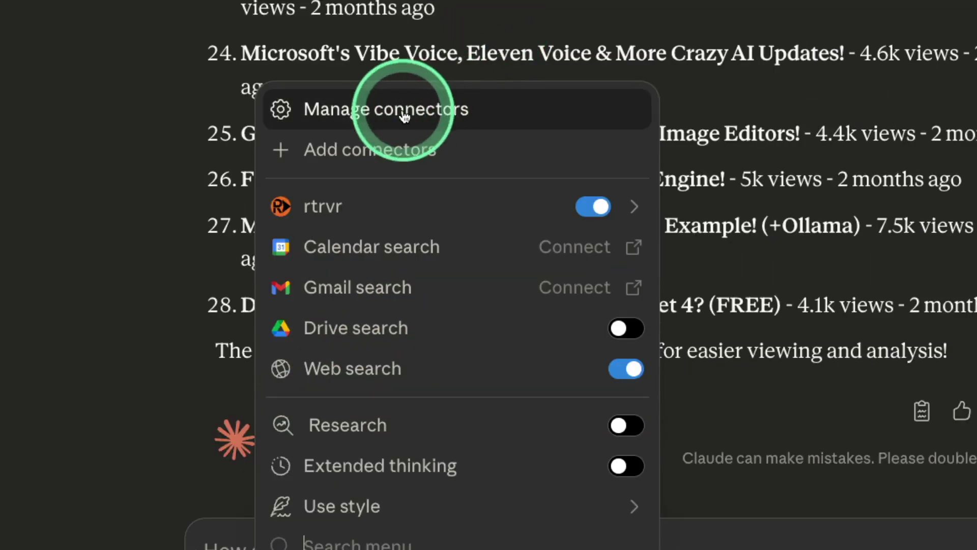
{"action": "left_click", "coordinate": [378, 156]}
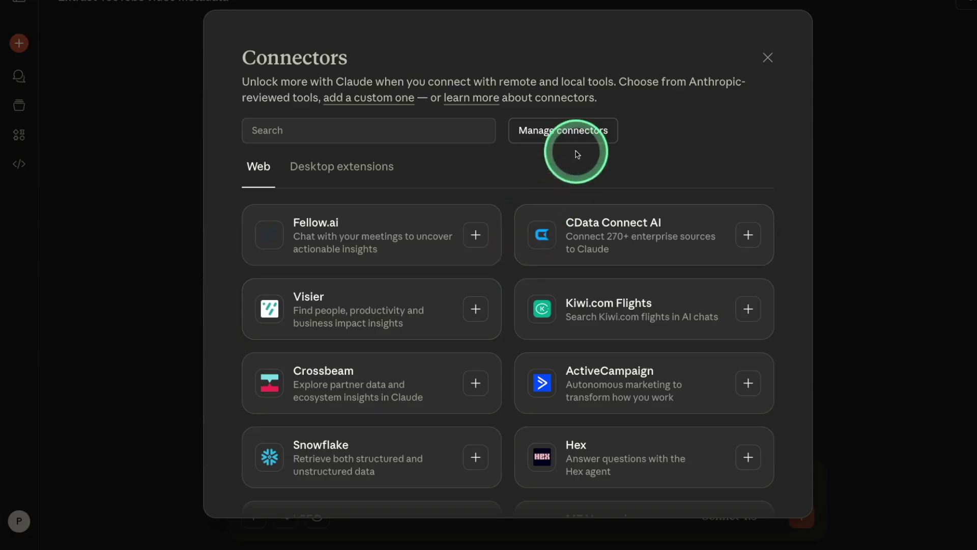
{"action": "left_click", "coordinate": [574, 132]}
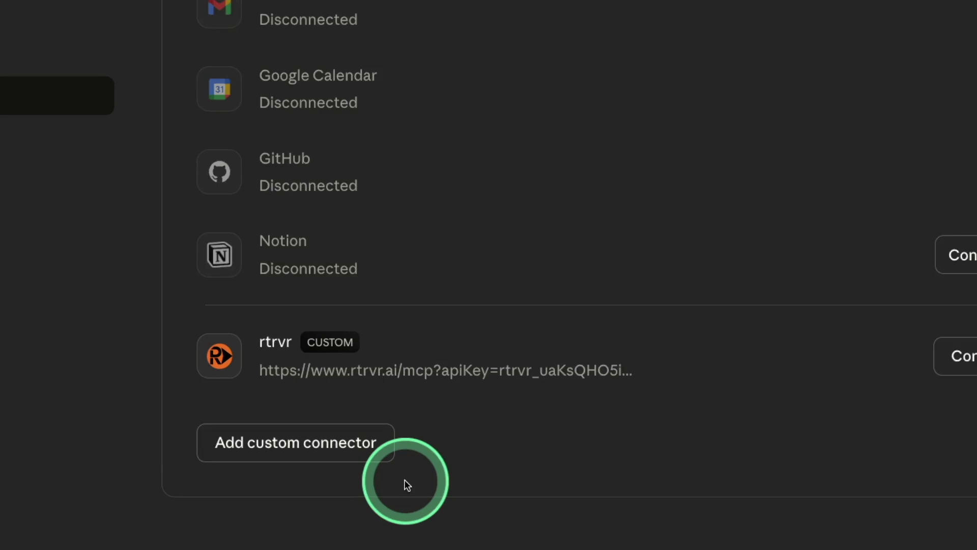
Open the custom connector form, copying rtrvr's MCP server URL and focusing the server URL field
{"action": "left_click", "coordinate": [361, 501]}
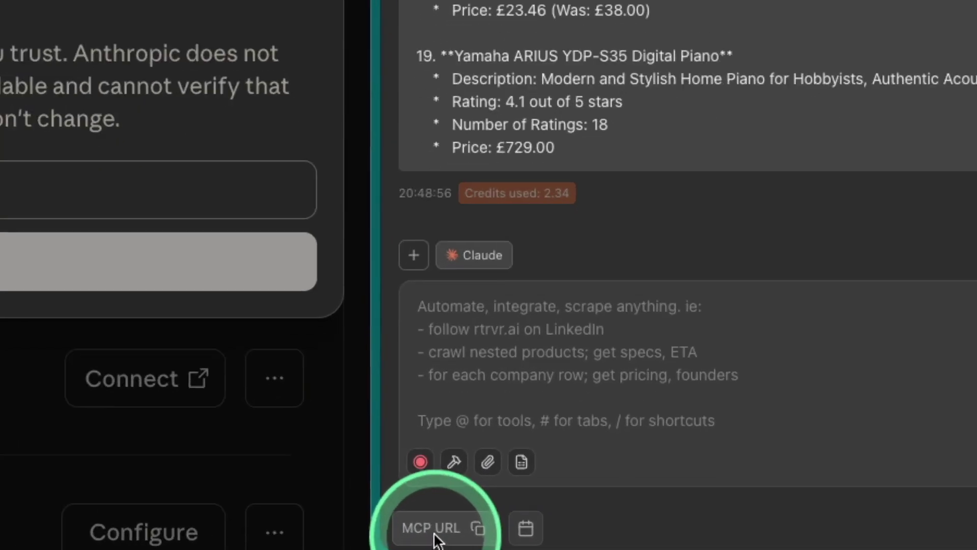
{"action": "left_click", "coordinate": [447, 531]}
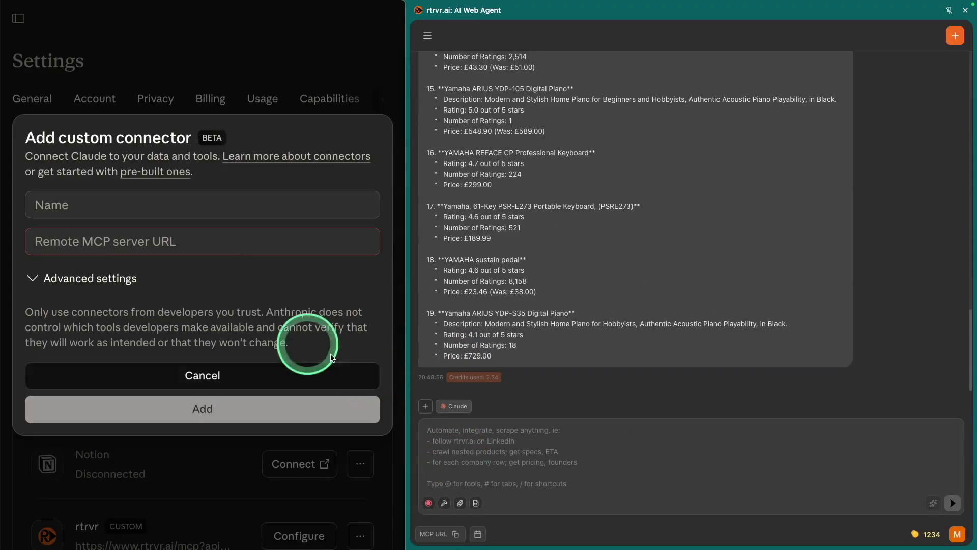
{"action": "left_click", "coordinate": [167, 252]}
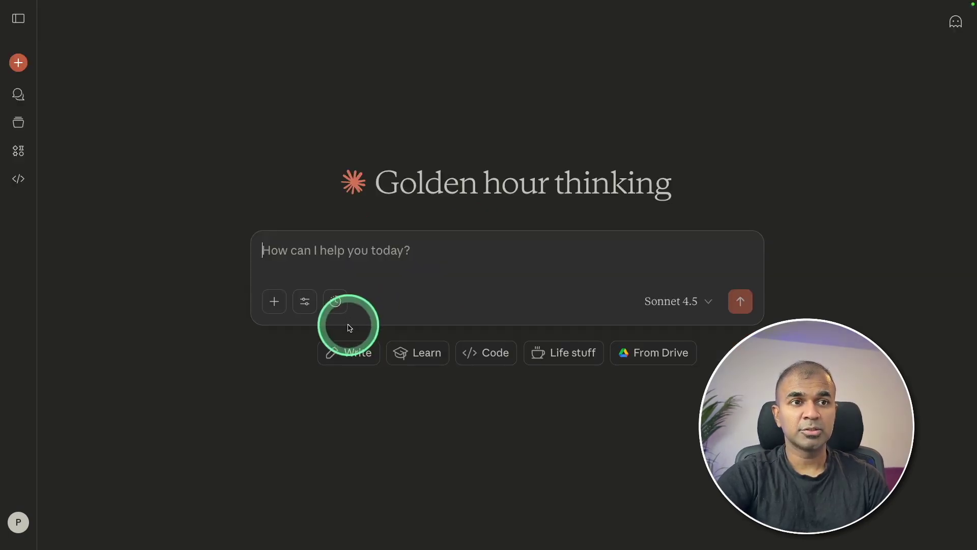
{"action": "left_click", "coordinate": [289, 290]}
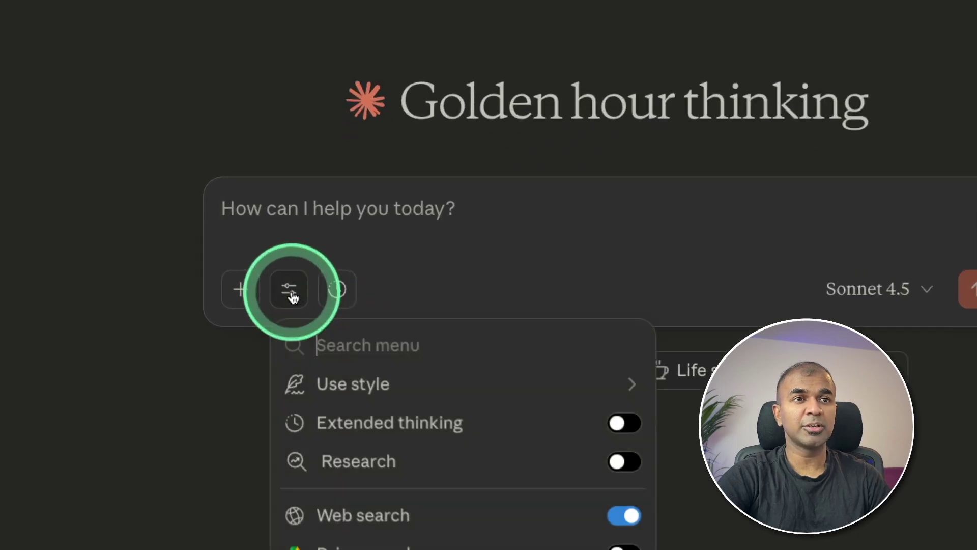
{"action": "scroll", "coordinate": [361, 346], "scroll_direction": "down", "scroll_amount": 3}
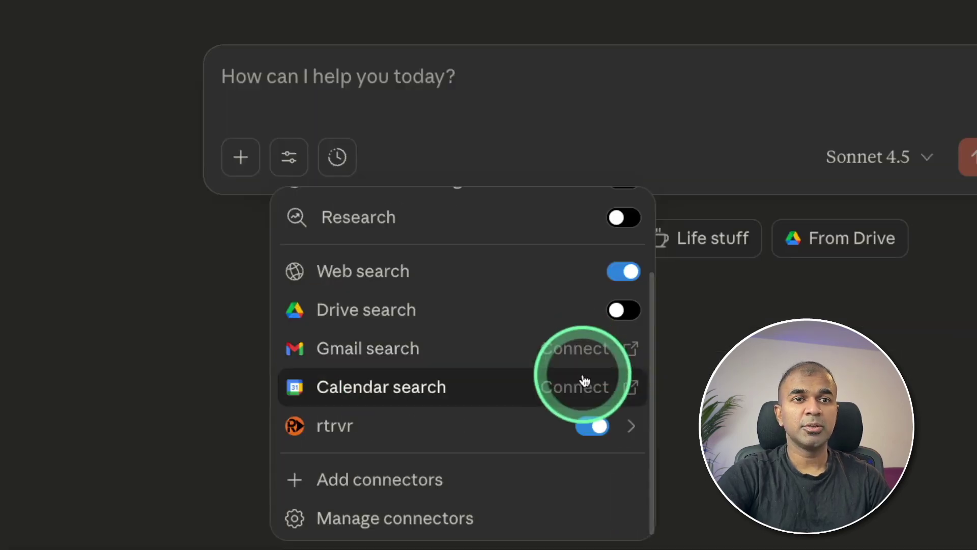
{"action": "left_click", "coordinate": [634, 430]}
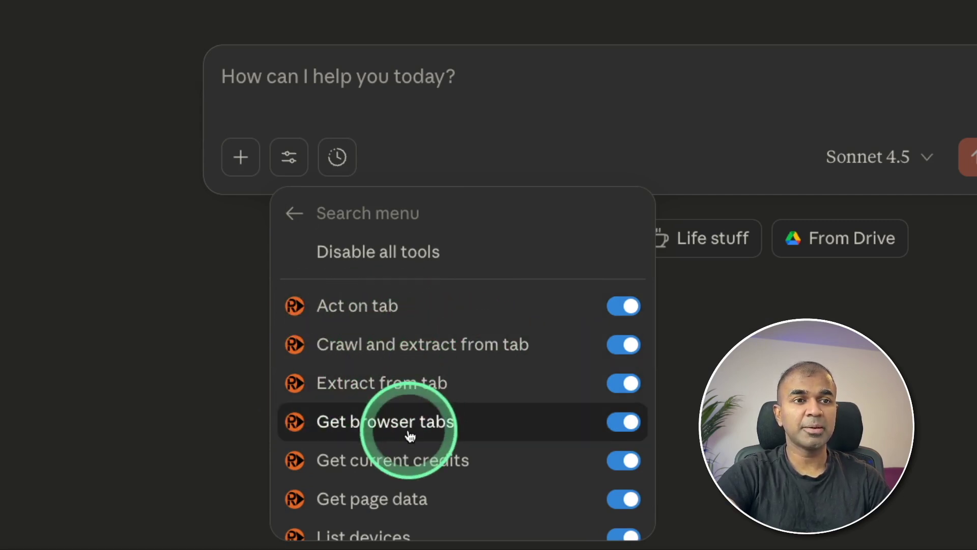
{"action": "scroll", "coordinate": [426, 444], "scroll_direction": "down", "scroll_amount": 1}
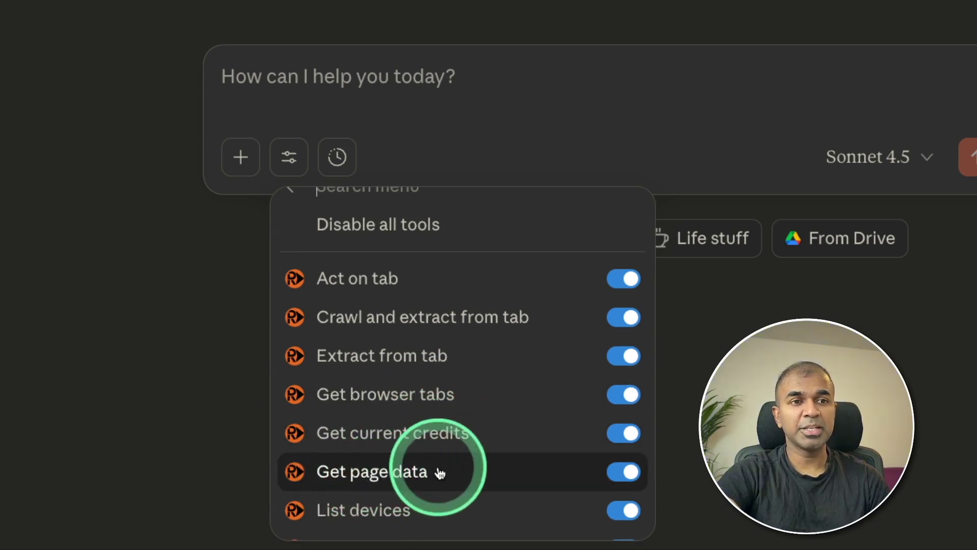
{"action": "scroll", "coordinate": [411, 510], "scroll_direction": "down", "scroll_amount": 3}
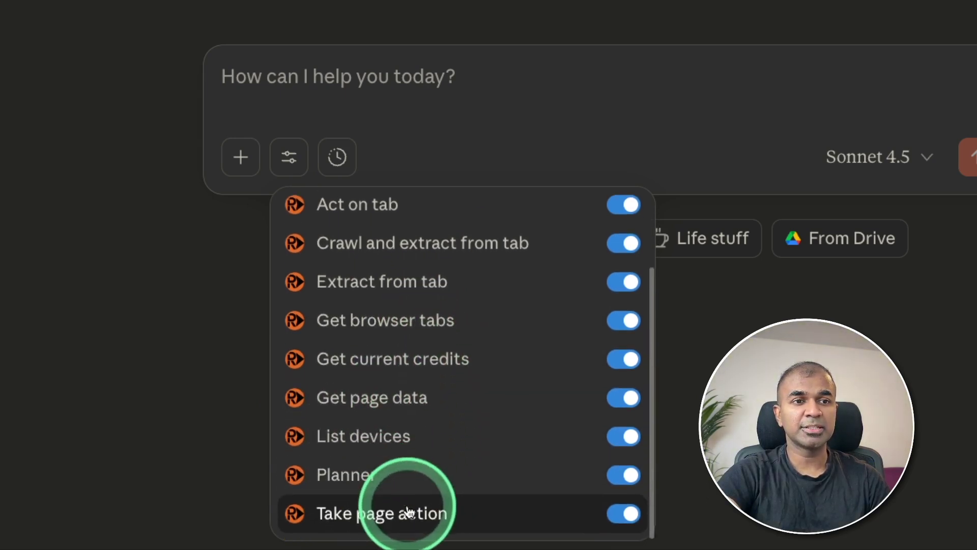
{"action": "scroll", "coordinate": [448, 356], "scroll_direction": "up", "scroll_amount": 4}
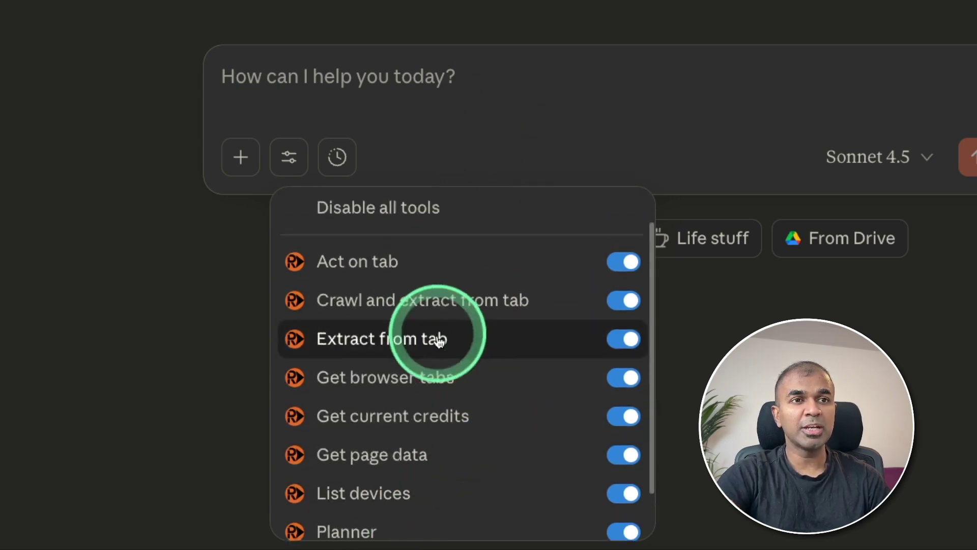
{"action": "scroll", "coordinate": [452, 447], "scroll_direction": "down", "scroll_amount": 4}
{"action": "left_click", "coordinate": [500, 159]}
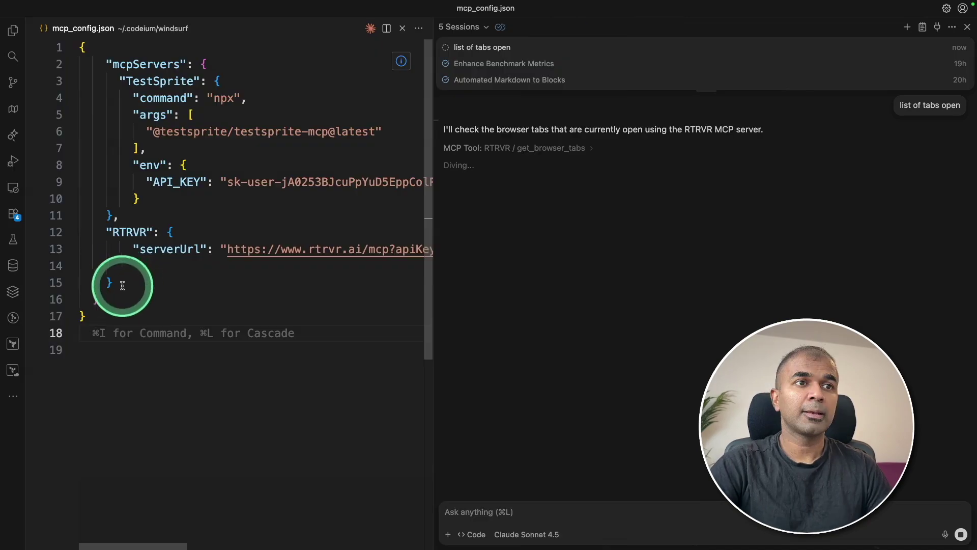
Highlight RTRVR and its serverUrl in mcp_config.json, then expand the get_browser_tabs call's arguments
{"action": "double_click", "coordinate": [129, 227]}
{"action": "double_click", "coordinate": [175, 229]}
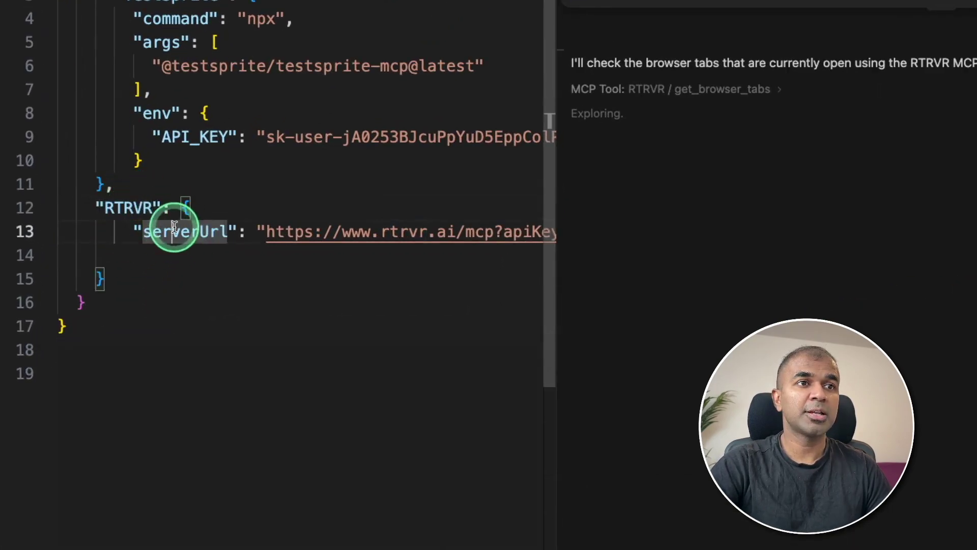
{"action": "left_click", "coordinate": [777, 90]}
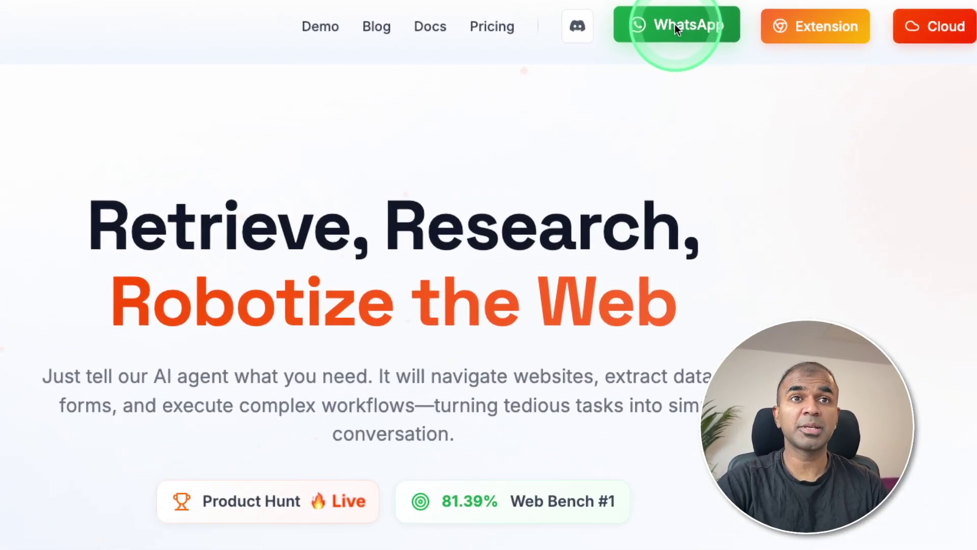
Open rtrvr.ai's 'AI Agent in Your Pocket' WhatsApp sign-up dialog asking for a phone number
{"action": "left_click", "coordinate": [671, 27]}
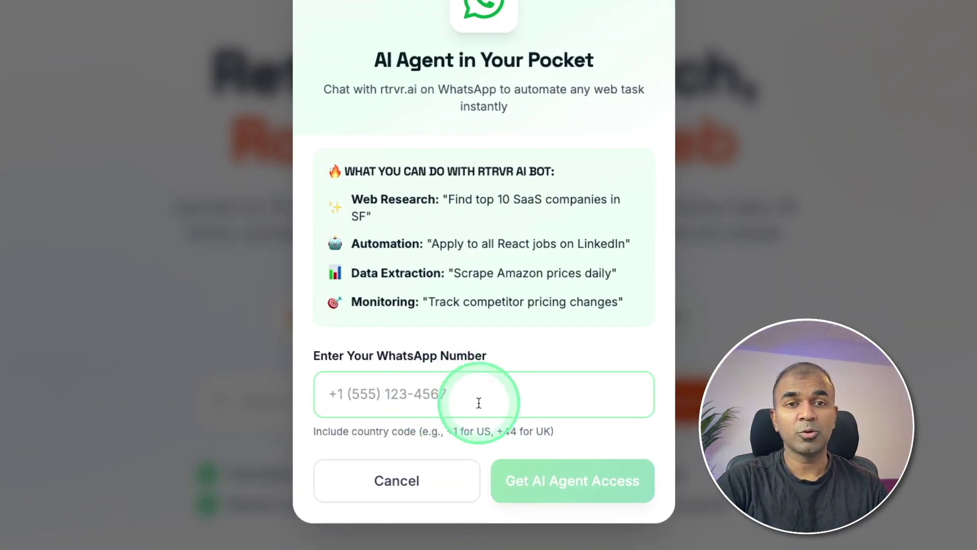
{"action": "left_click", "coordinate": [590, 475]}
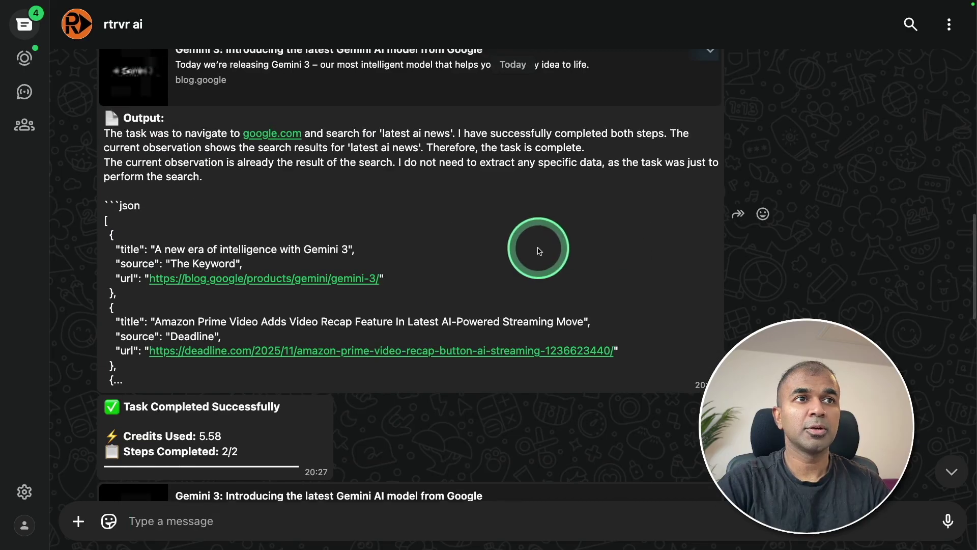
Send the rtrvr ai bot a request for the latest AI news
{"action": "scroll", "coordinate": [536, 245], "scroll_direction": "up", "scroll_amount": 7}
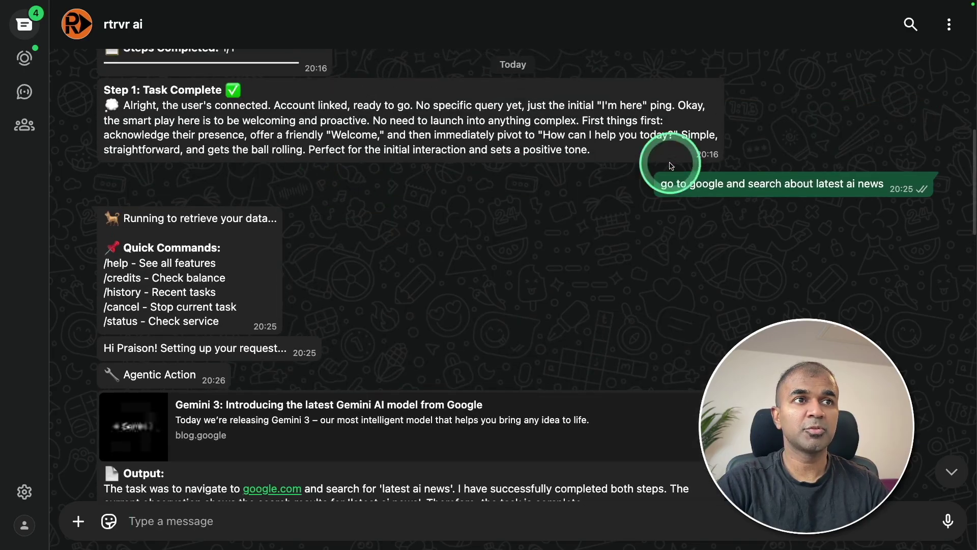
{"action": "scroll", "coordinate": [465, 269], "scroll_direction": "down", "scroll_amount": 12}
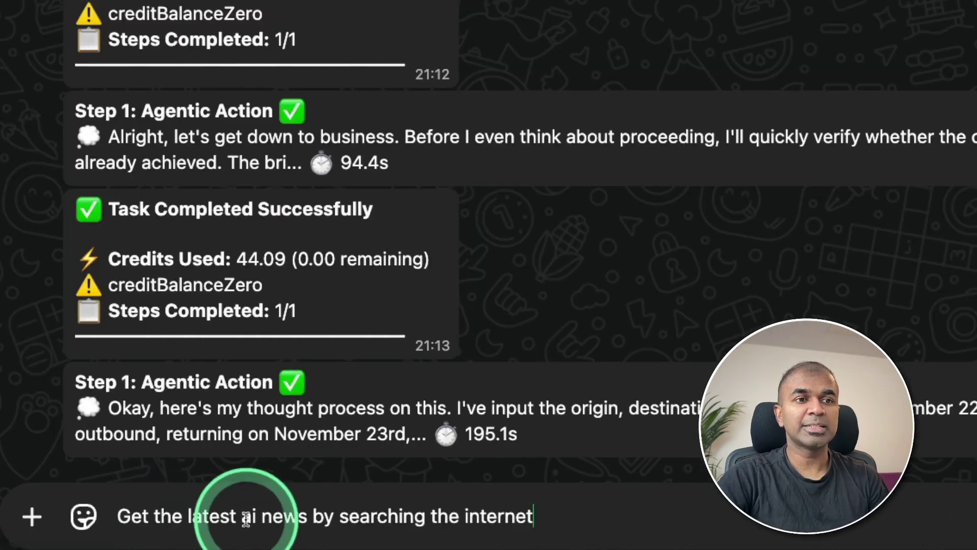
{"action": "key", "text": "Return"}
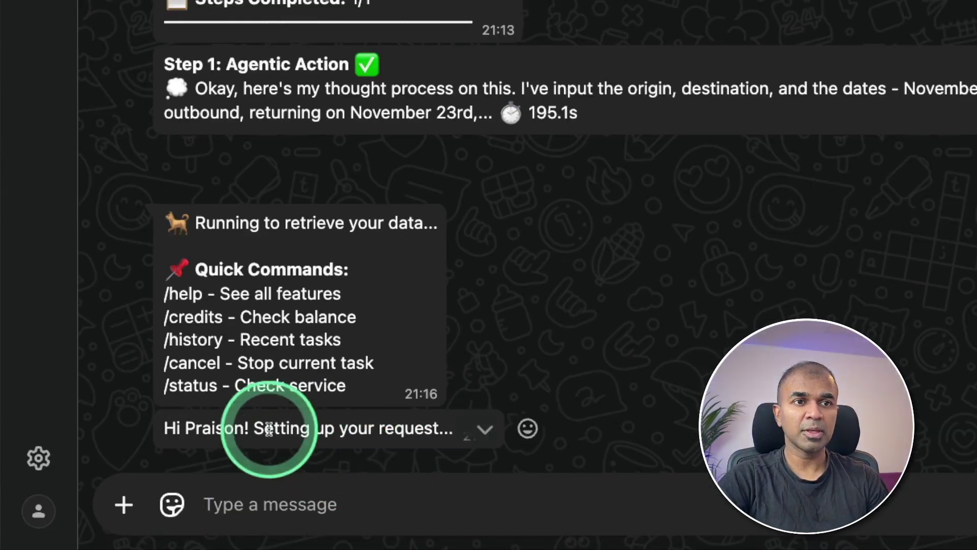
Scroll through the bot's JSON list of AI news articles
{"action": "scroll", "coordinate": [662, 282], "scroll_direction": "up", "scroll_amount": 15}
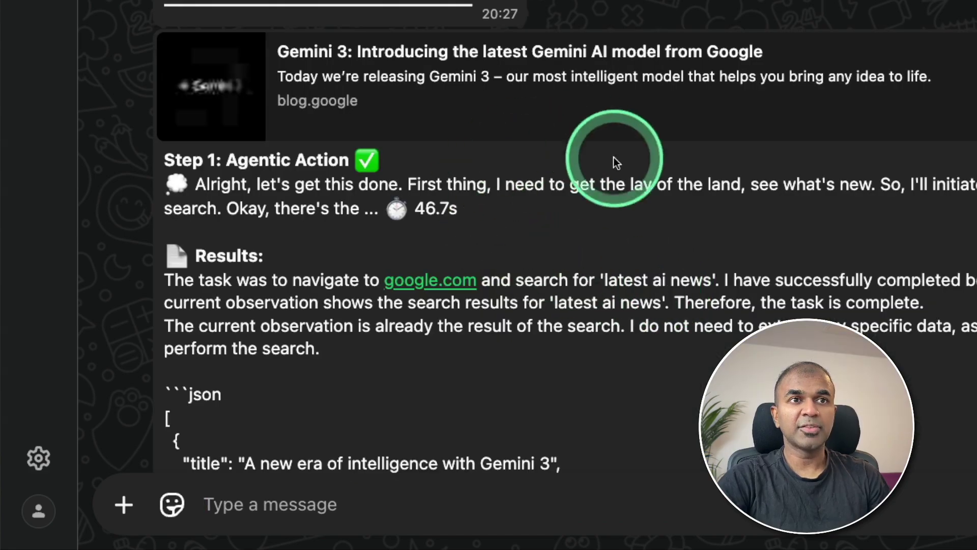
{"action": "scroll", "coordinate": [521, 293], "scroll_direction": "down", "scroll_amount": 5}
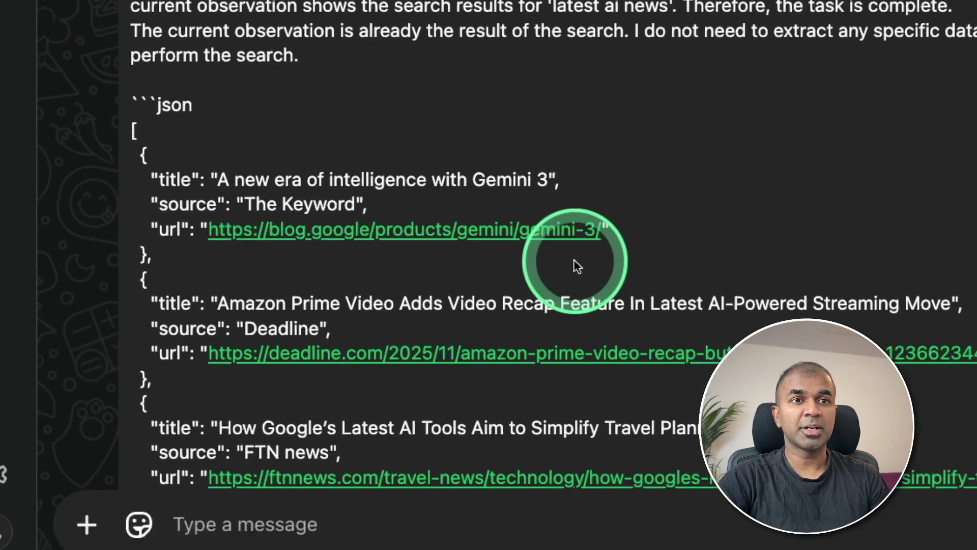
{"action": "scroll", "coordinate": [636, 266], "scroll_direction": "down", "scroll_amount": 3}
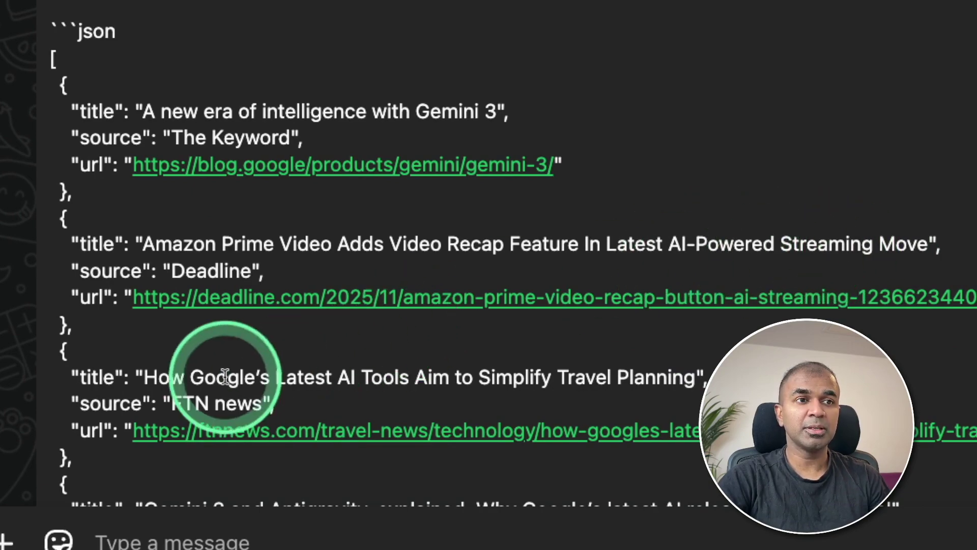
{"action": "scroll", "coordinate": [186, 349], "scroll_direction": "down", "scroll_amount": 6}
{"action": "scroll", "coordinate": [425, 285], "scroll_direction": "down", "scroll_amount": 4}
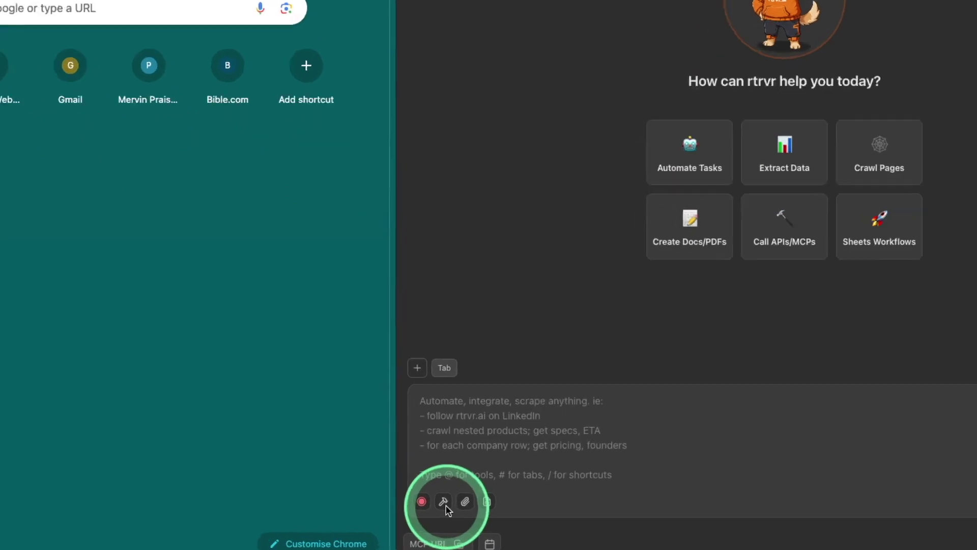
Show and then close the tool toggles list in the rtrvr side panel
{"action": "left_click", "coordinate": [444, 502]}
{"action": "left_click", "coordinate": [444, 503]}
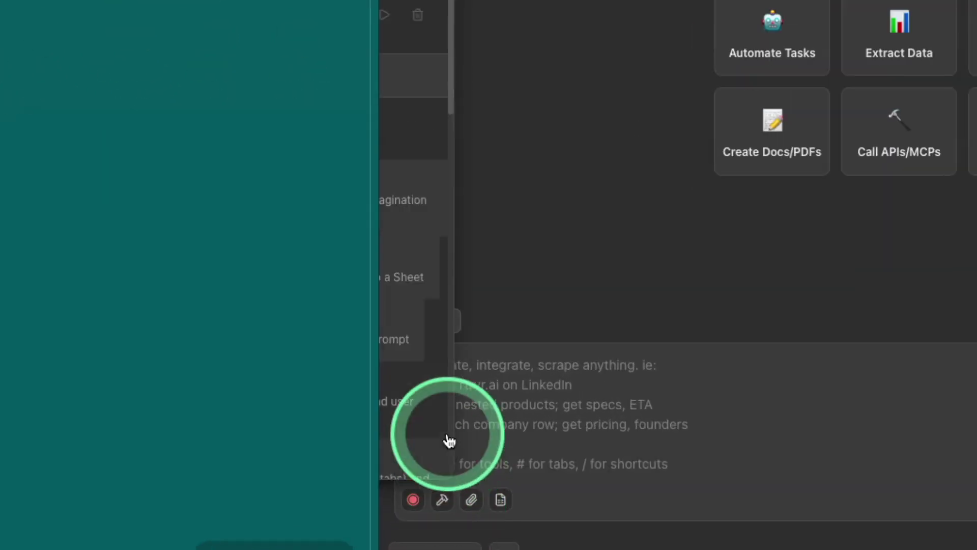